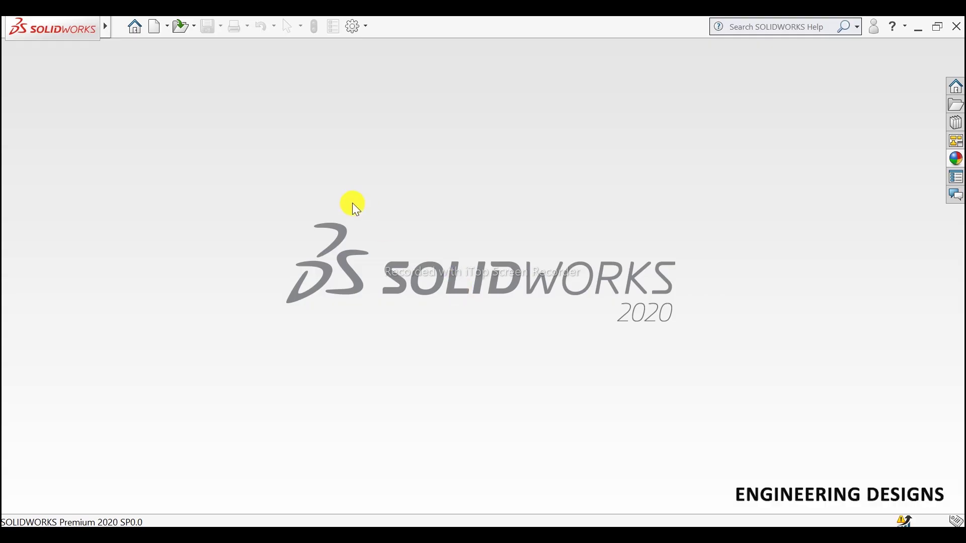
Create a new blank Part document, Part2.
click(156, 28)
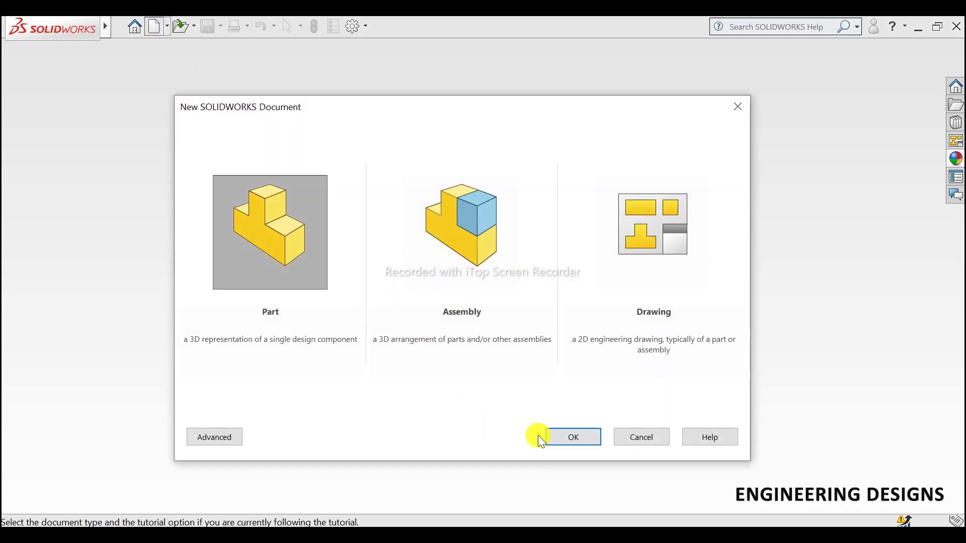
click(571, 439)
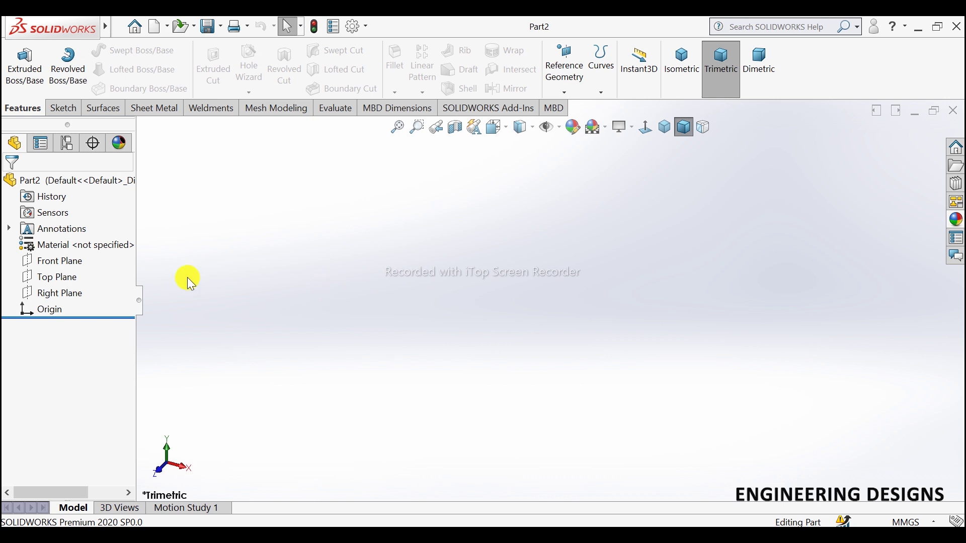
On the Top Plane, draw a center rectangle centred on the origin.
click(48, 276)
click(61, 261)
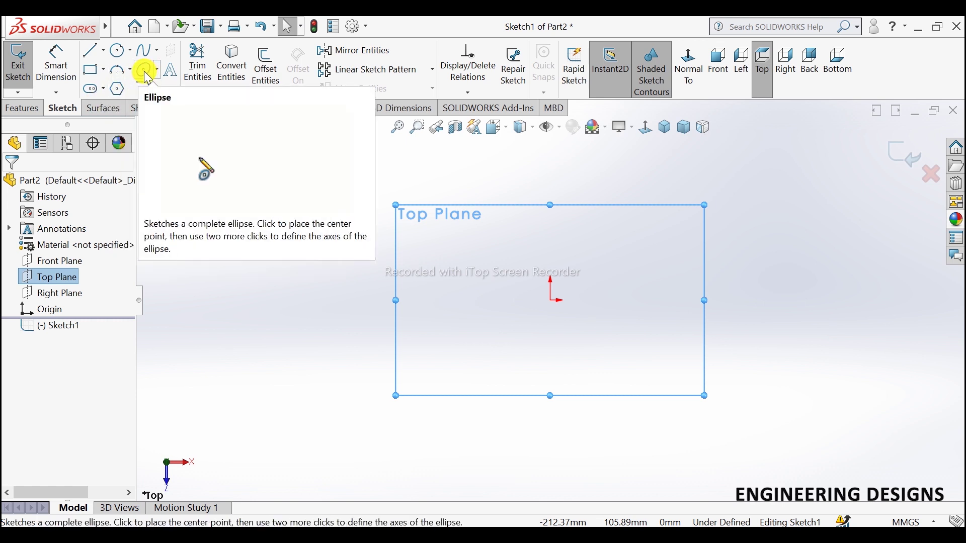
click(105, 72)
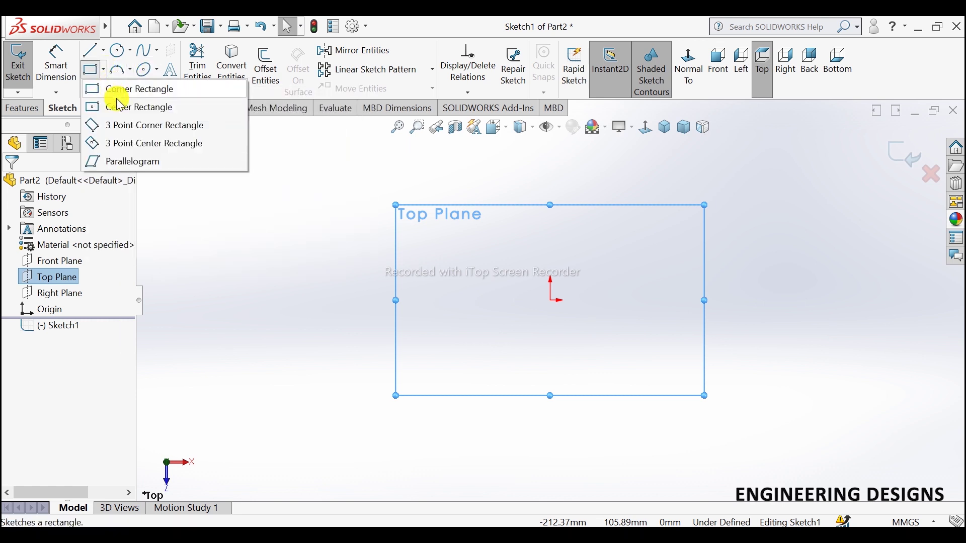
click(120, 108)
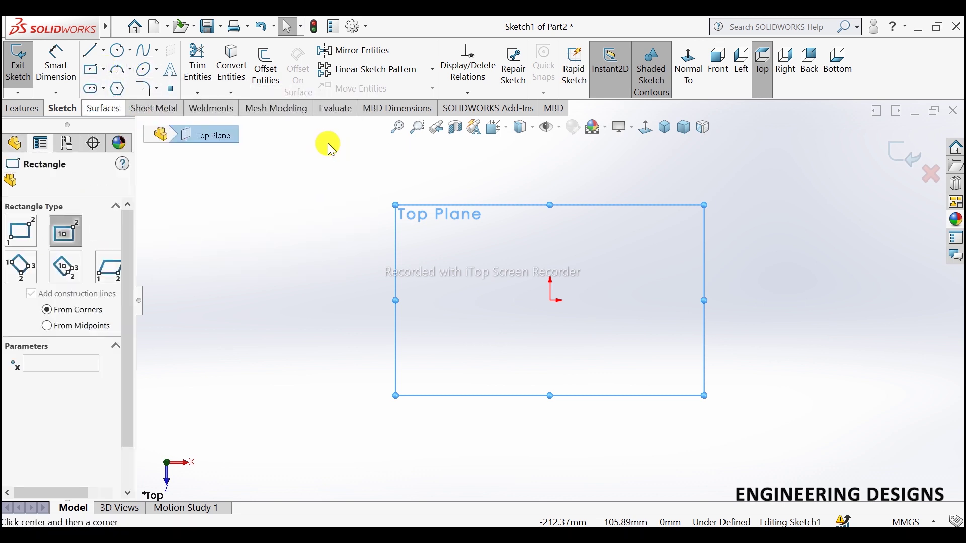
click(551, 300)
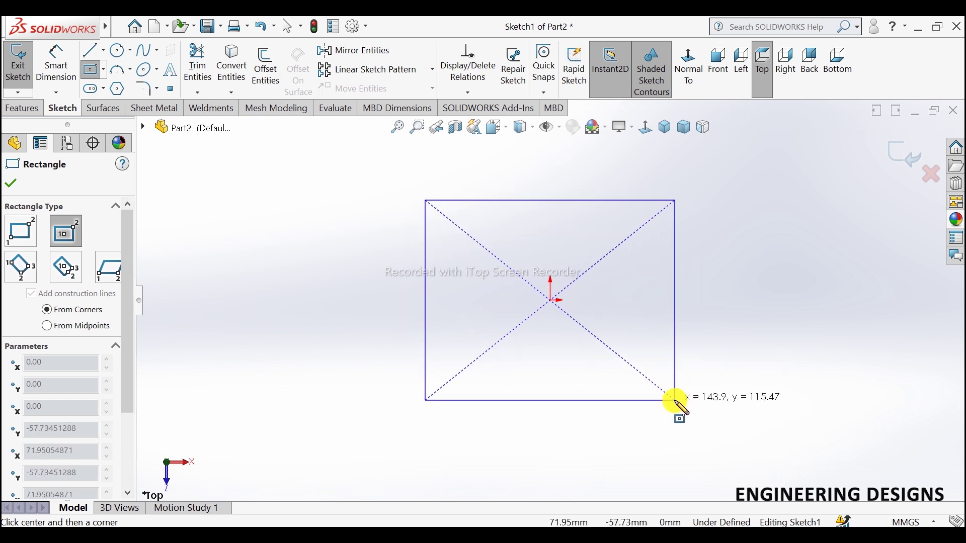
click(676, 401)
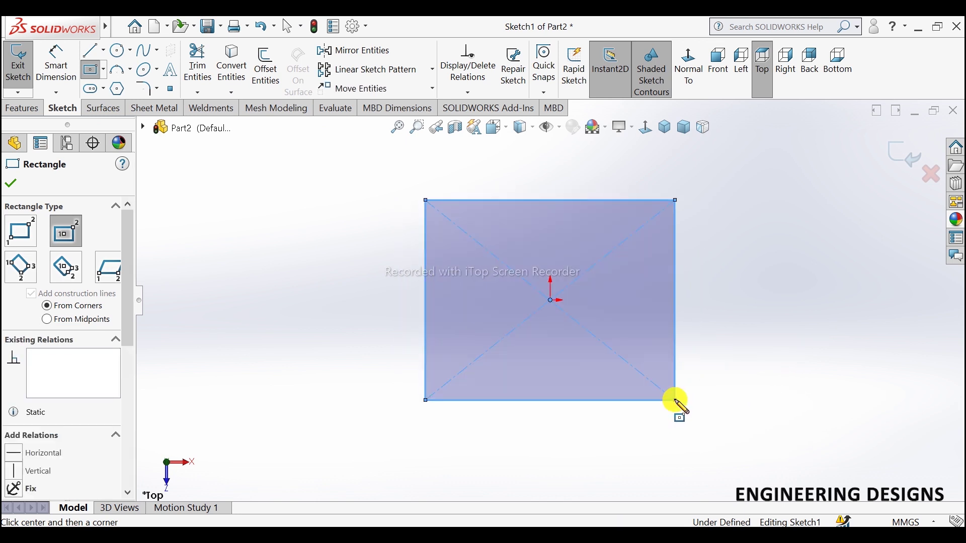
click(7, 186)
Make the rectangle's top and right edges equal so it becomes a square.
click(60, 72)
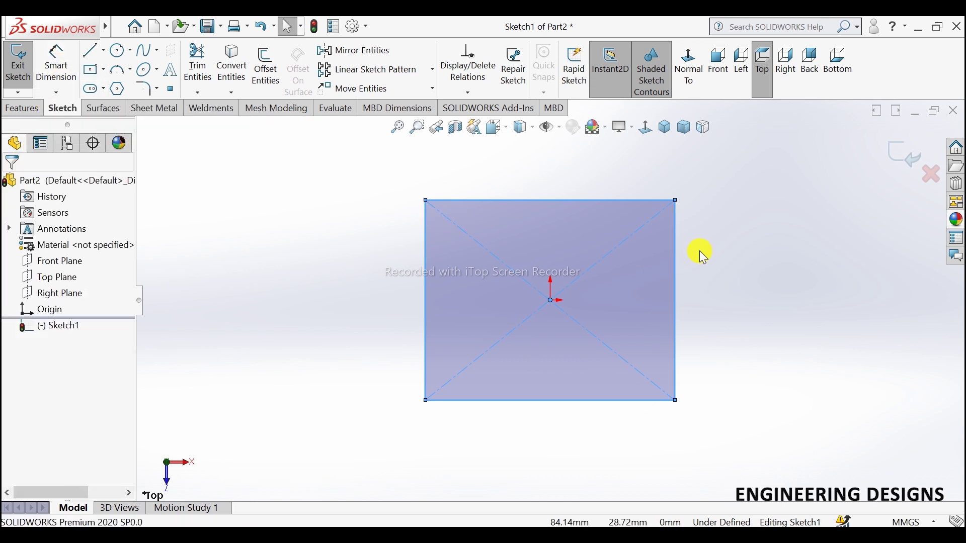
click(622, 202)
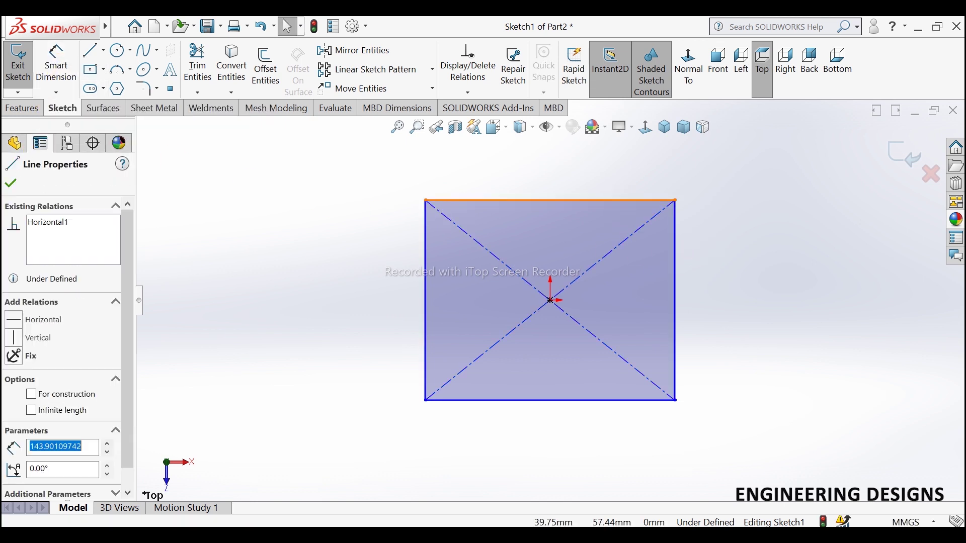
ctrl+click(676, 240)
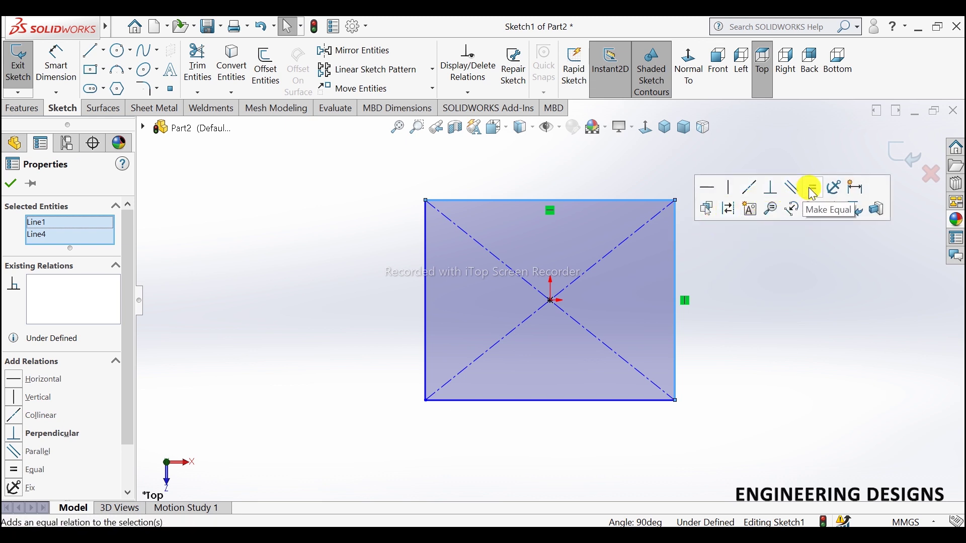
click(814, 188)
click(742, 284)
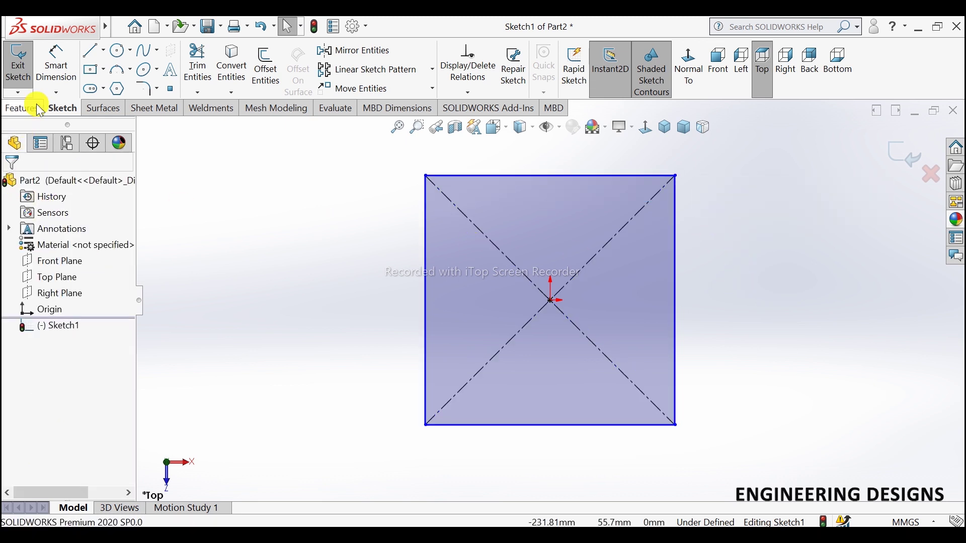
Dimension the square's right edge to 100 mm.
click(58, 67)
scroll(695, 322, up, 3)
scroll(667, 290, down, 2)
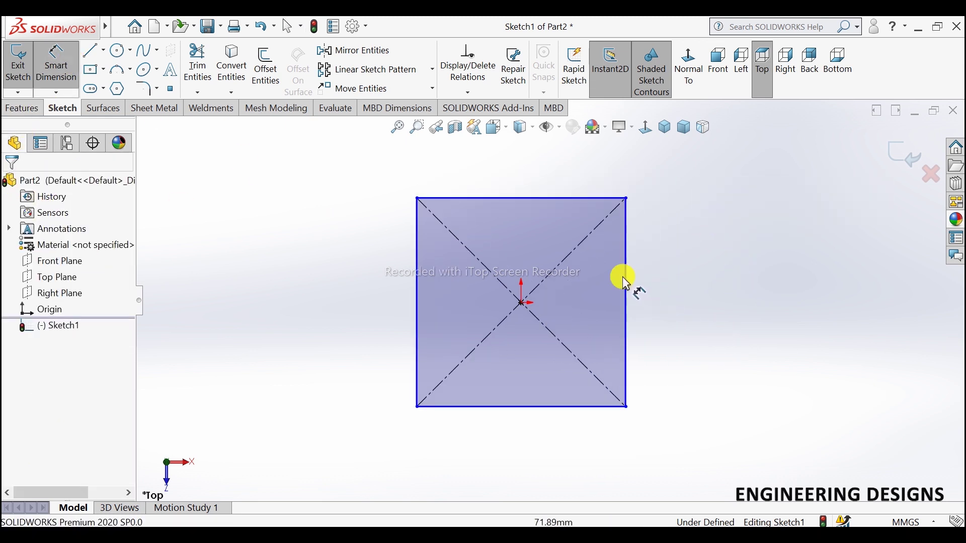
click(626, 263)
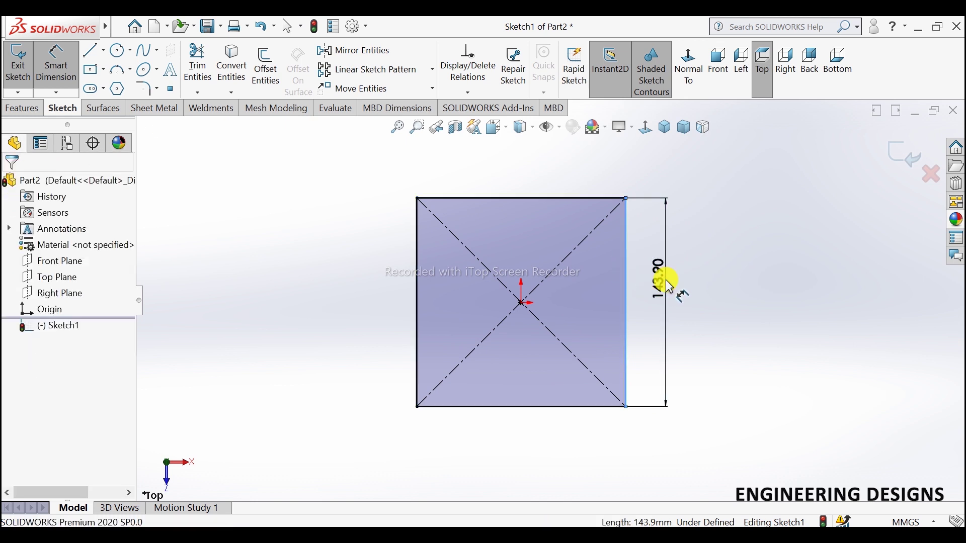
click(663, 276)
text(100)
key(Return)
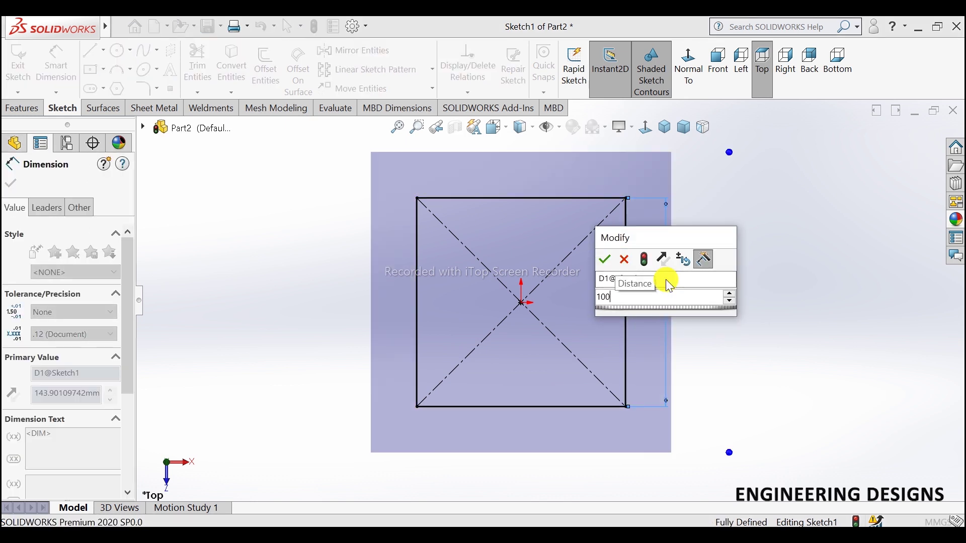
click(11, 183)
Extrude the square 20 mm into a solid block, Boss-Extrude1.
click(22, 108)
click(24, 76)
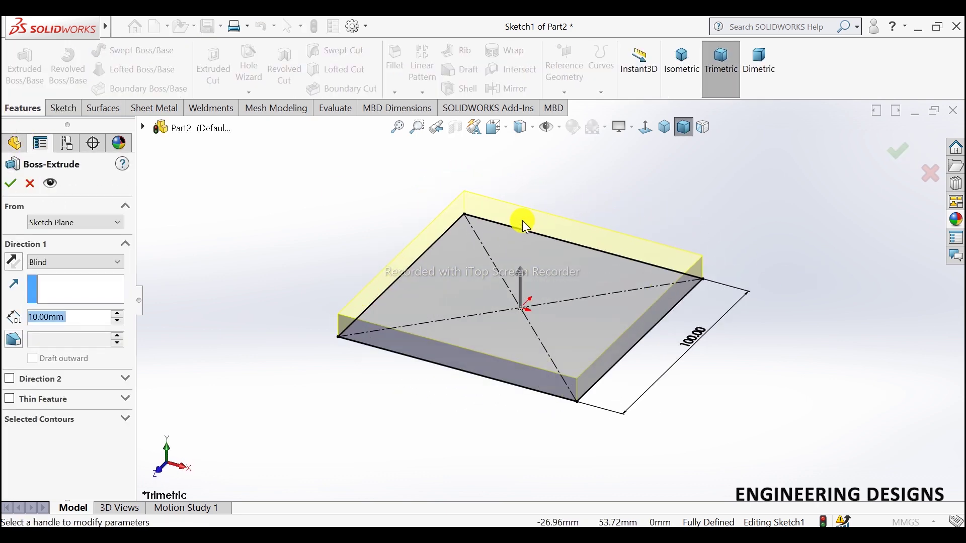
click(118, 314)
click(7, 185)
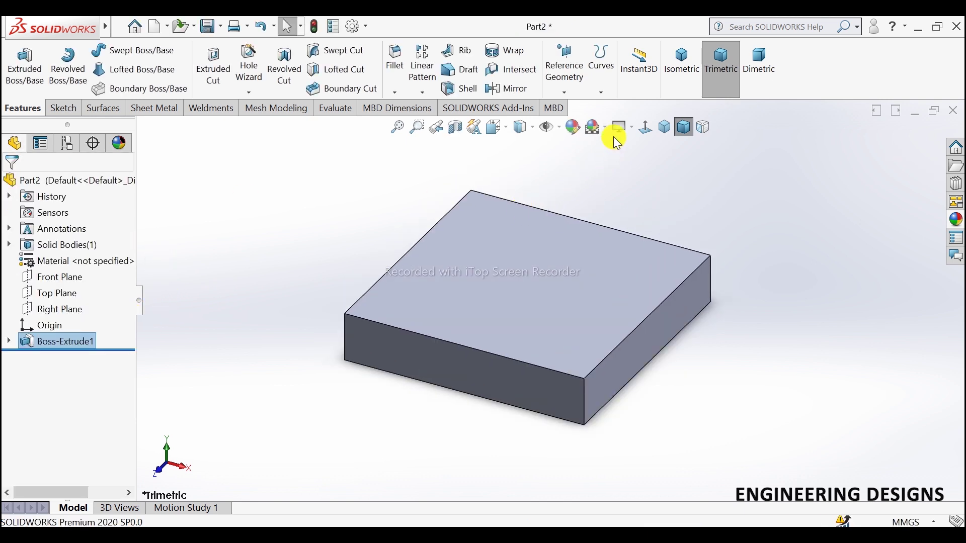
Apply the Plain White scene and set the material to Plain Carbon Steel.
click(607, 126)
click(615, 166)
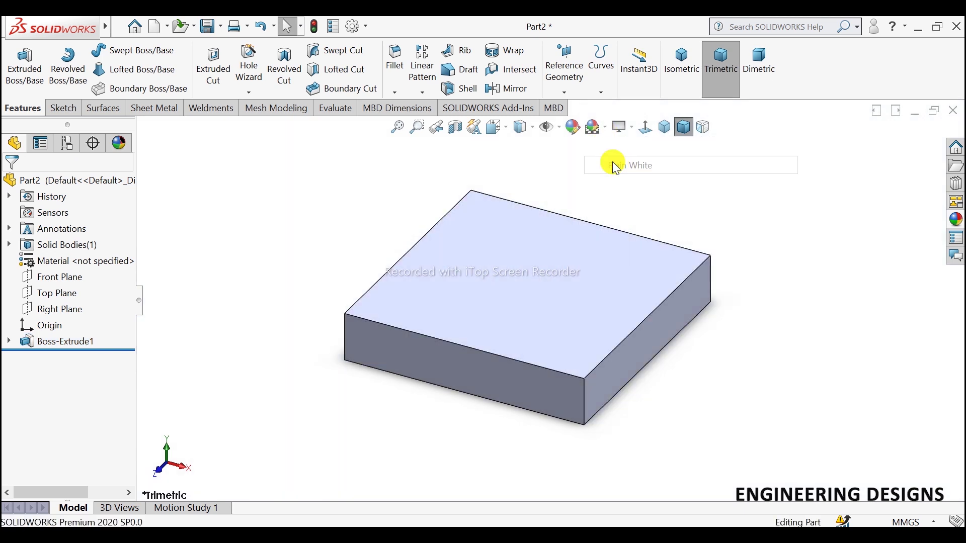
right_click(120, 261)
click(171, 261)
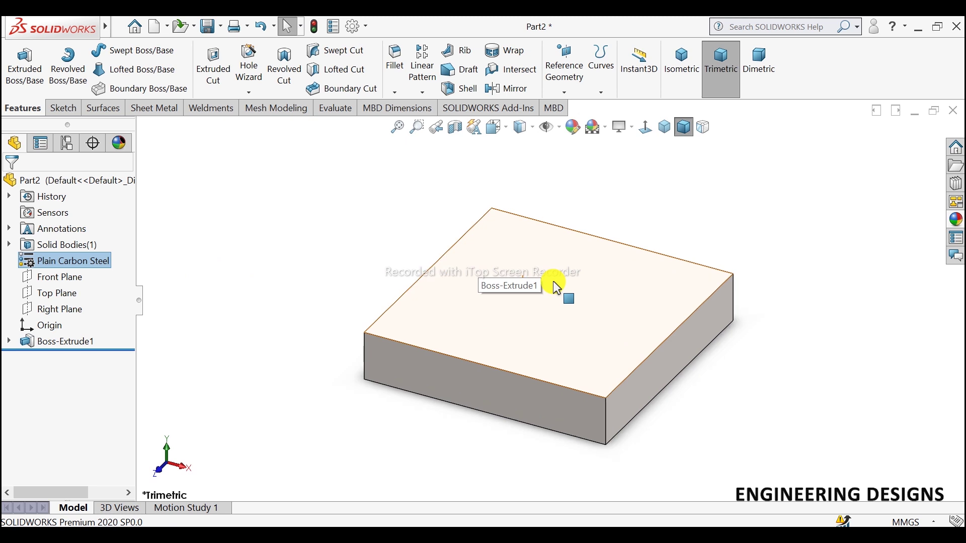
Start a new sketch on the block's top face.
scroll(556, 285, down, 2)
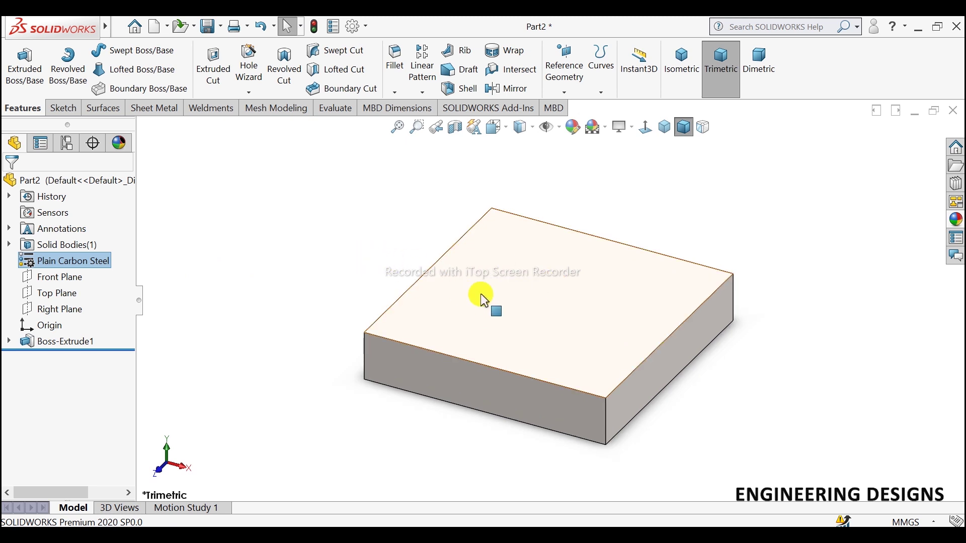
click(523, 287)
click(570, 268)
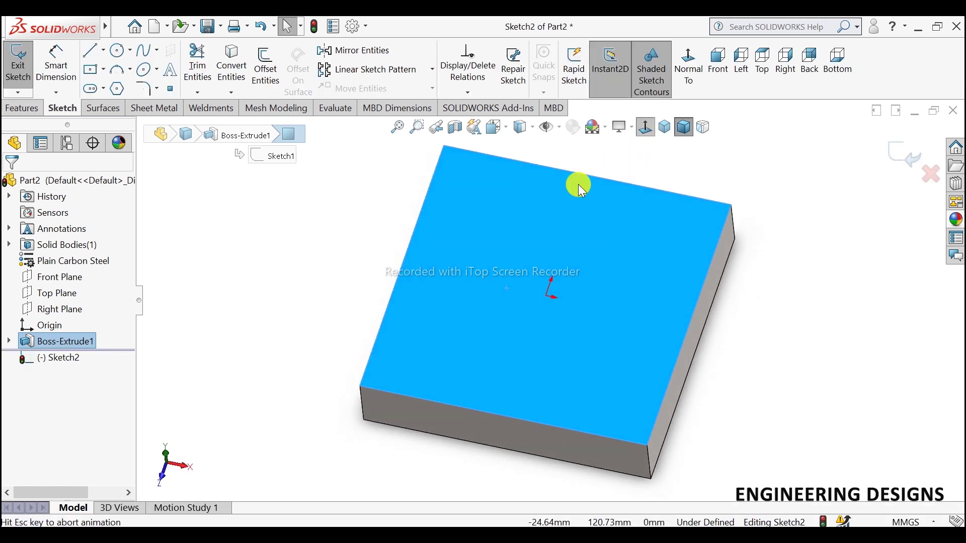
Draw a three-point arc from the bottom-left corner to the top-right corner.
click(129, 69)
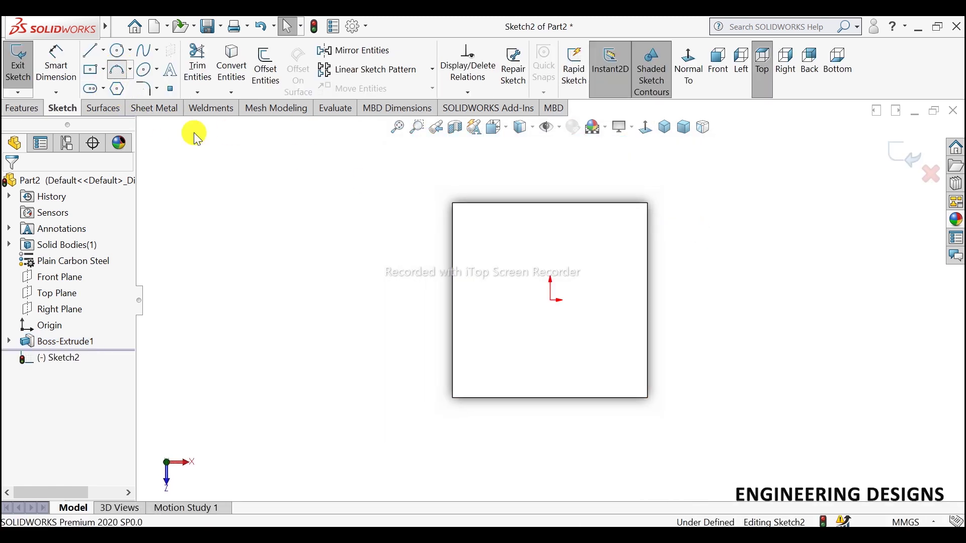
click(453, 399)
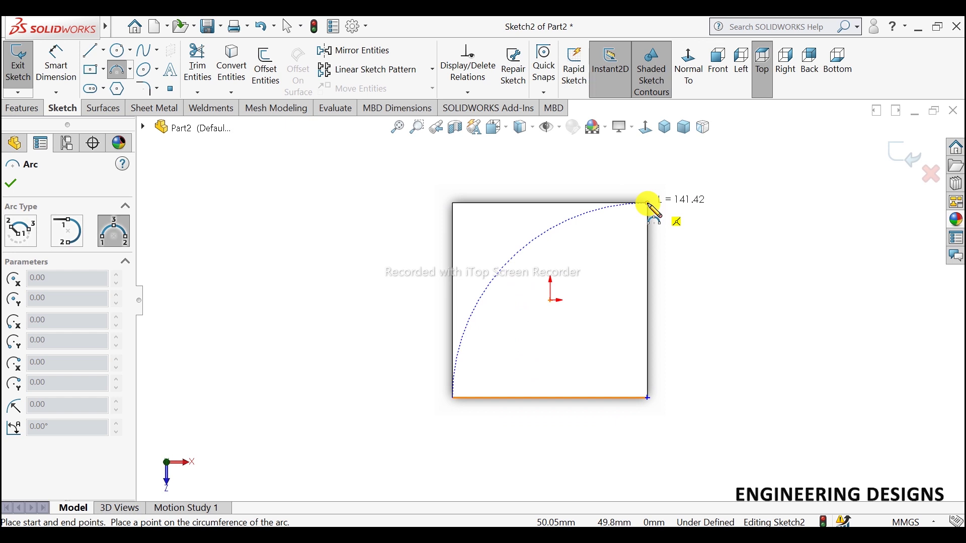
click(648, 204)
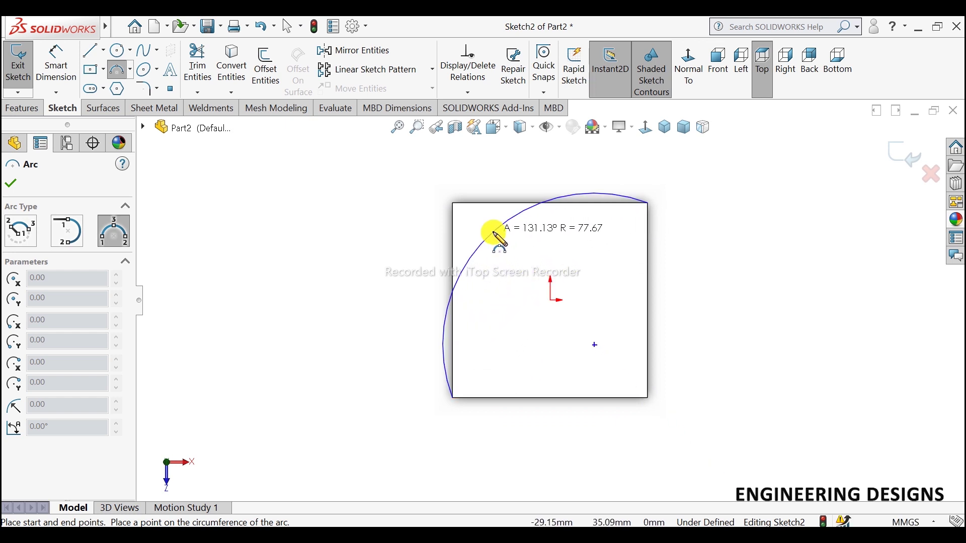
click(520, 257)
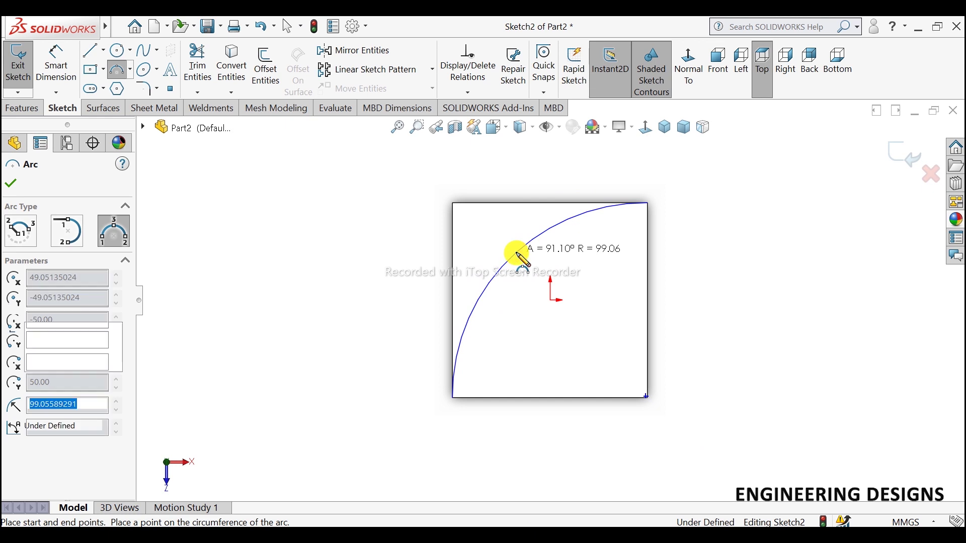
click(11, 184)
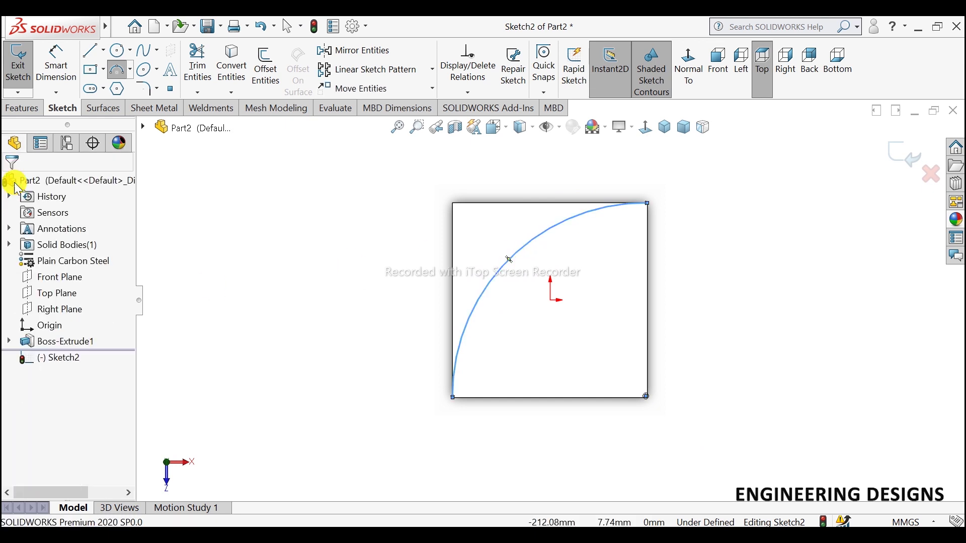
Make the arc tangent to the square's top edge and to its left edge.
click(539, 203)
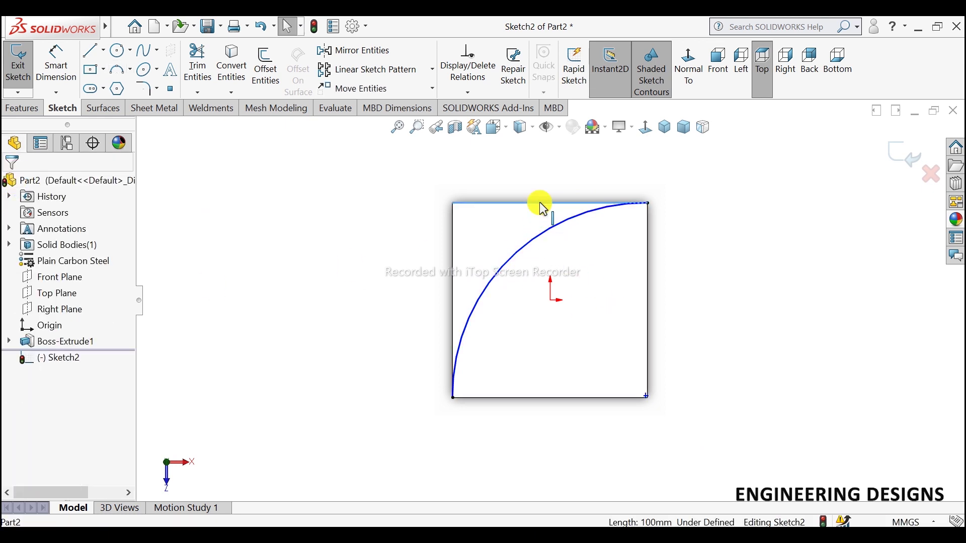
ctrl+click(557, 232)
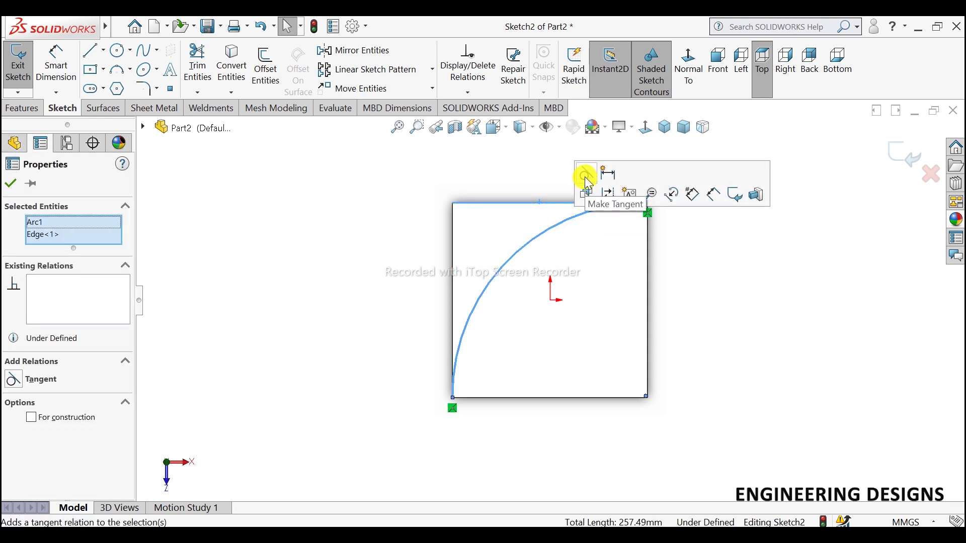
click(585, 175)
click(385, 290)
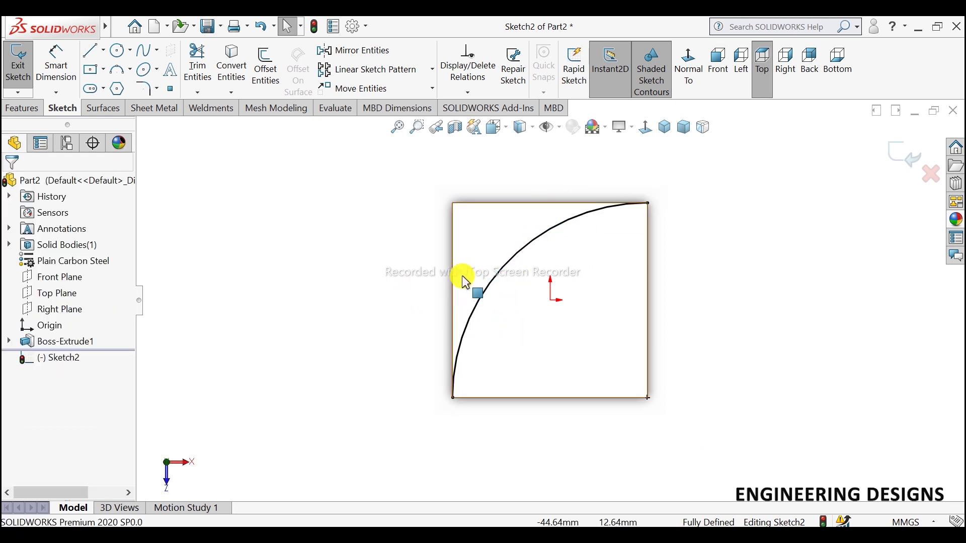
click(453, 265)
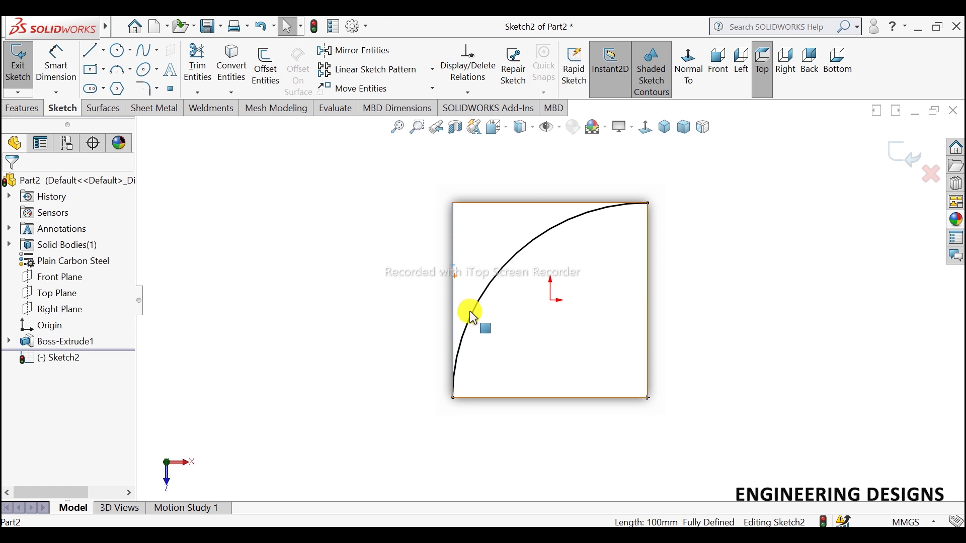
ctrl+click(470, 312)
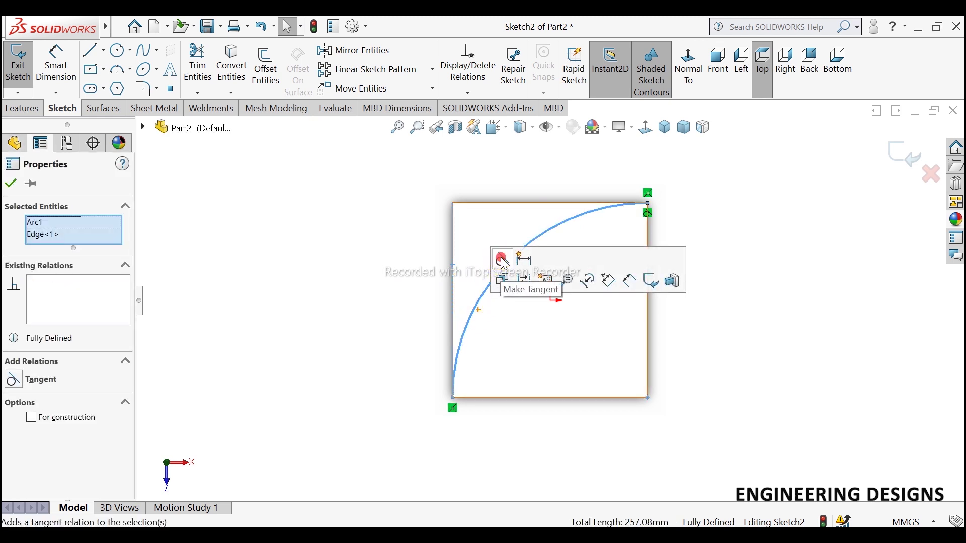
click(504, 262)
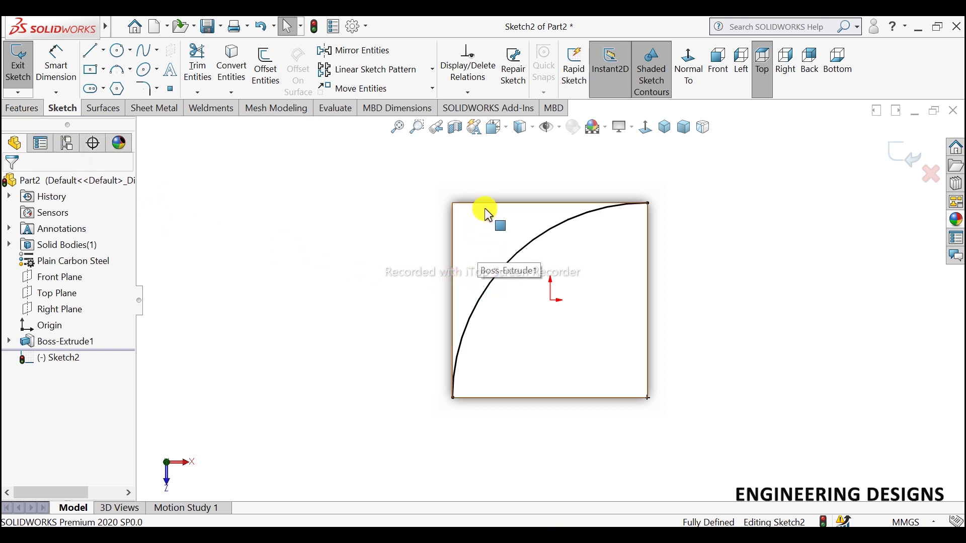
Convert the left edge into Sketch2 and extrude-cut the region beyond the arc 20 mm deep.
ctrl+click(453, 235)
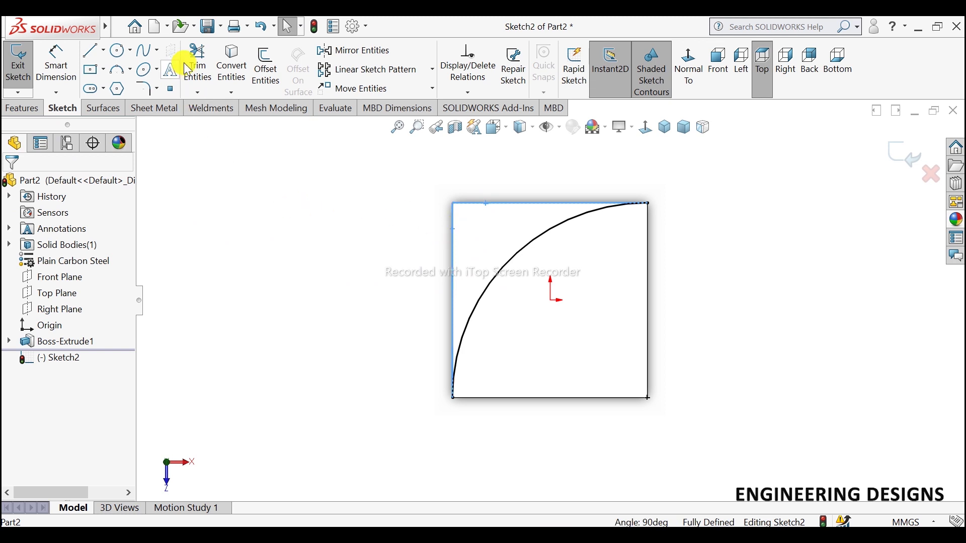
click(234, 56)
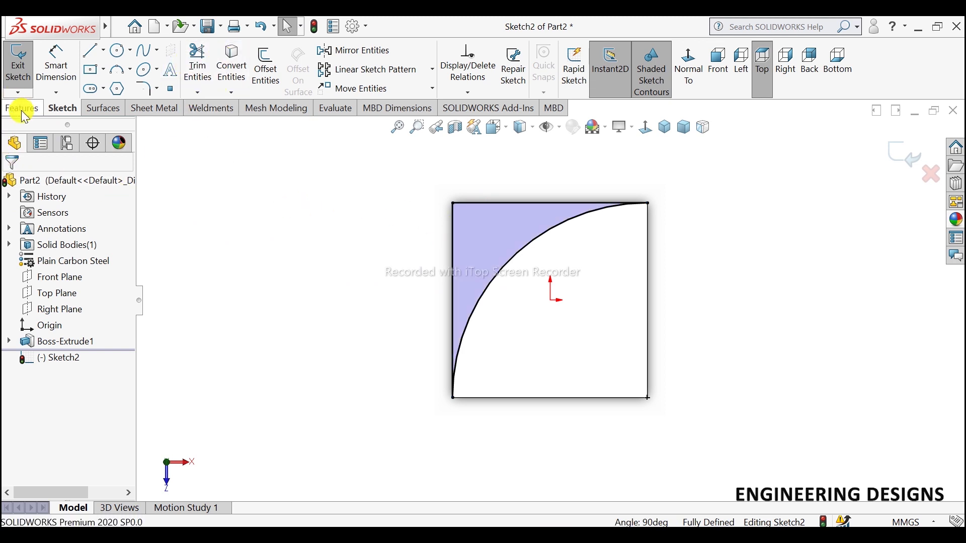
click(22, 109)
click(206, 66)
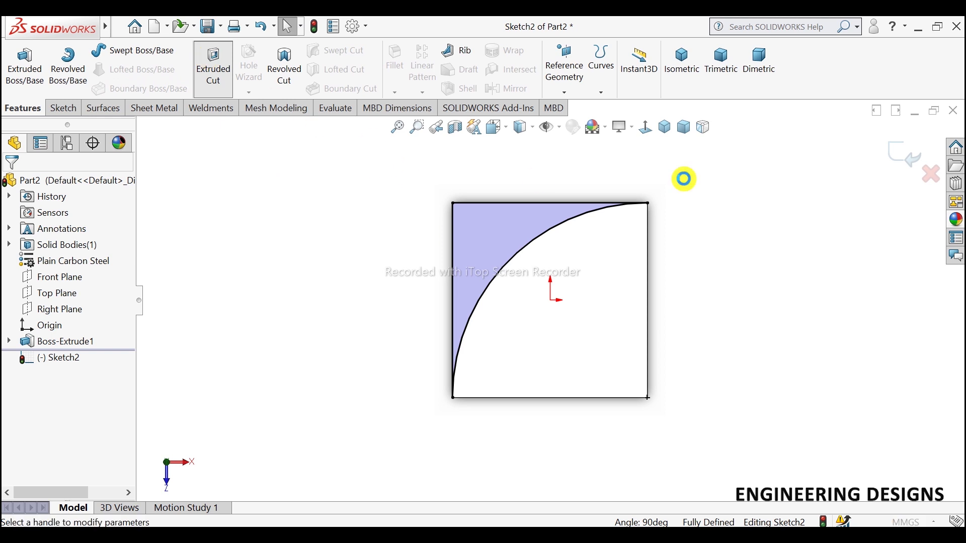
click(691, 75)
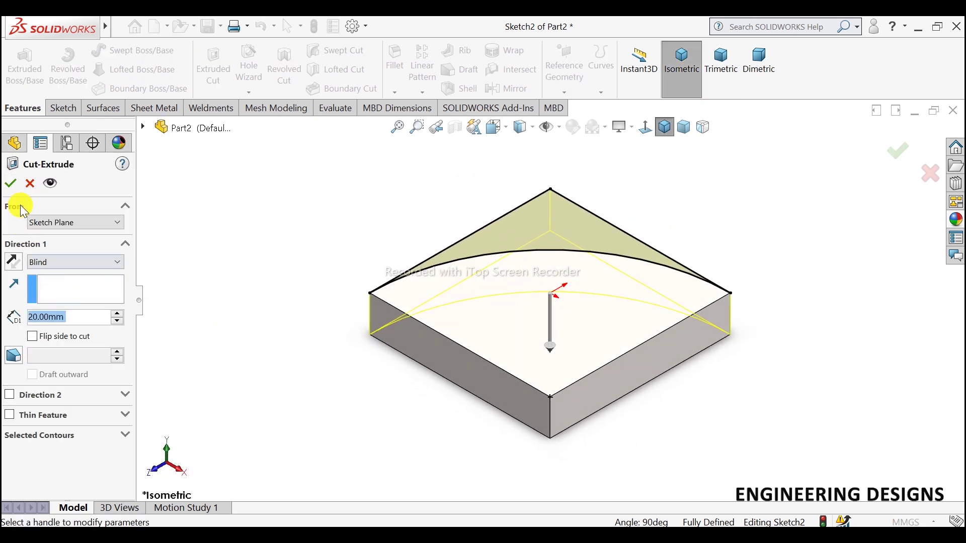
click(12, 187)
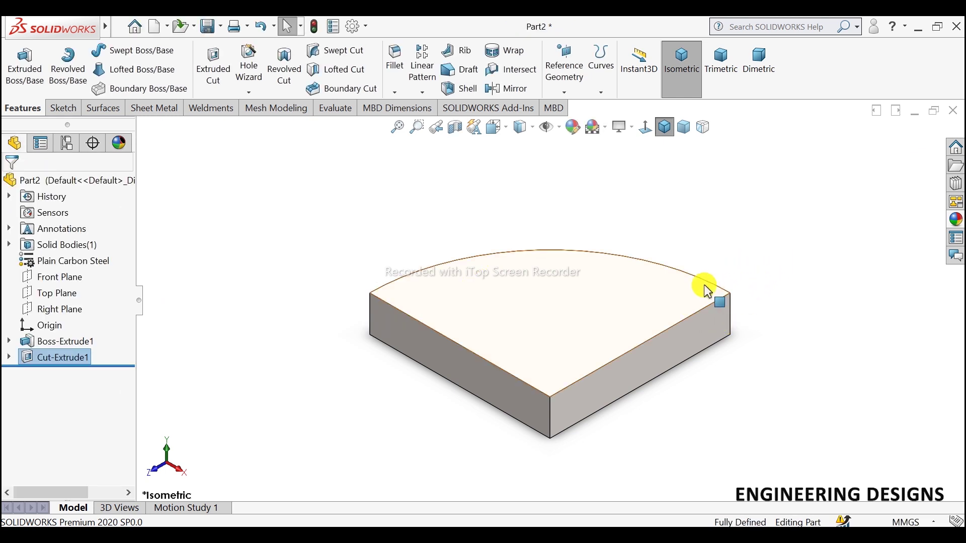
click(708, 303)
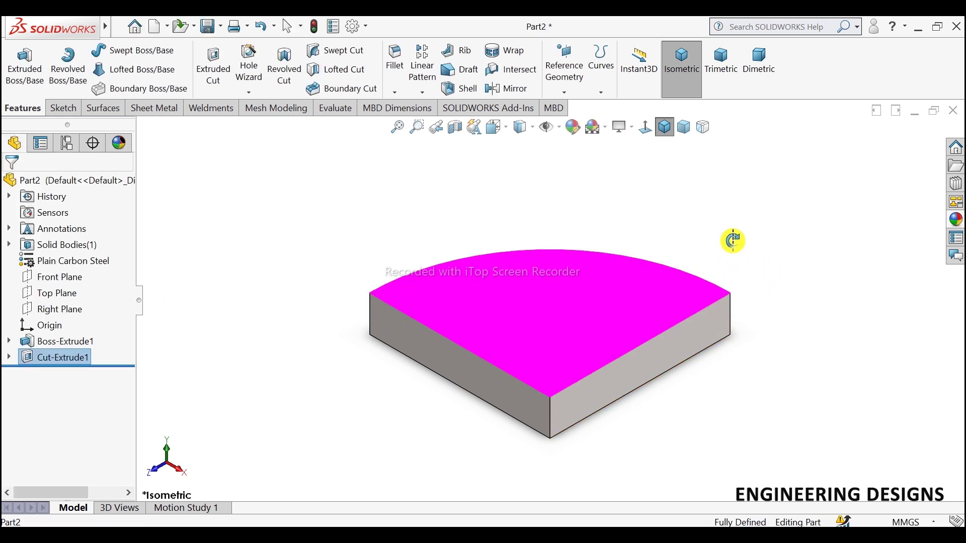
click(736, 247)
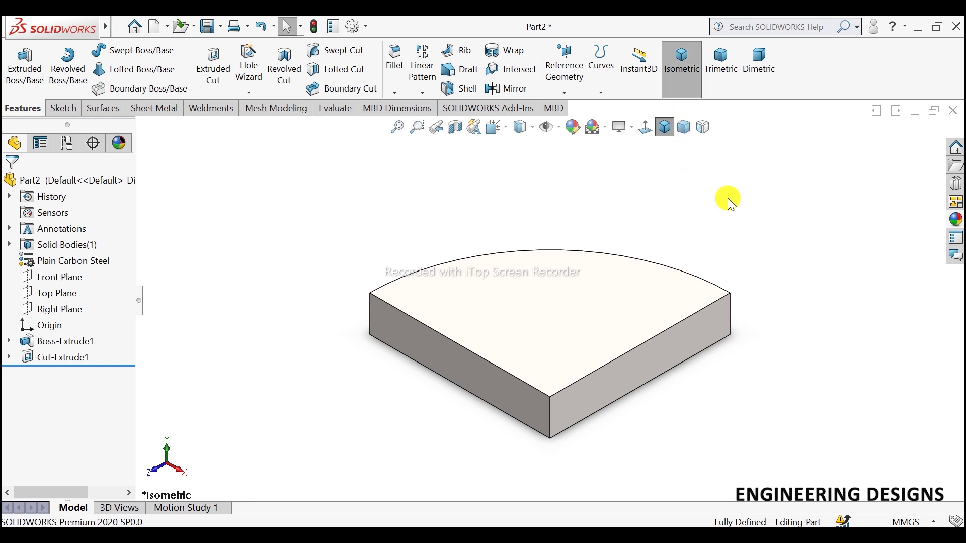
Undo the cut and delete the old arc from Sketch2.
key(ctrl+z)
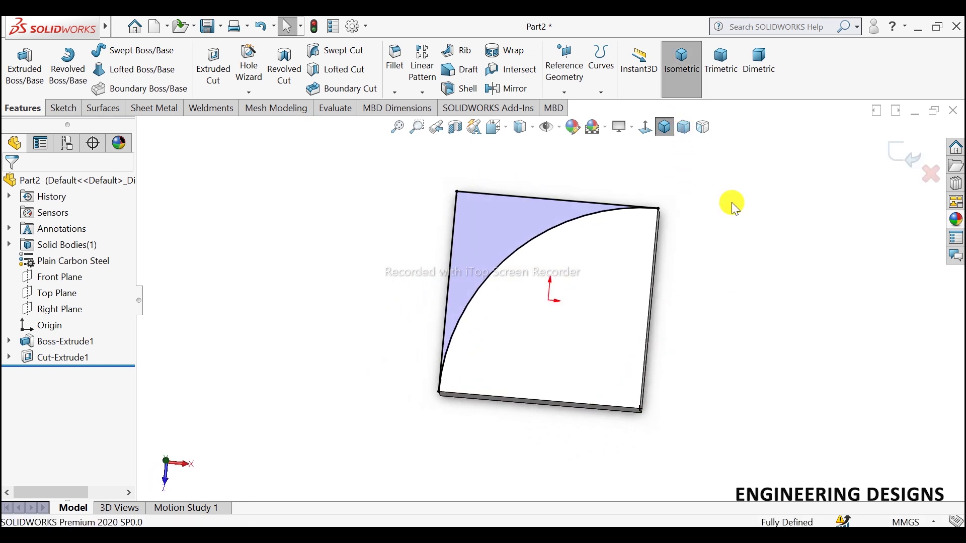
key(ctrl+z)
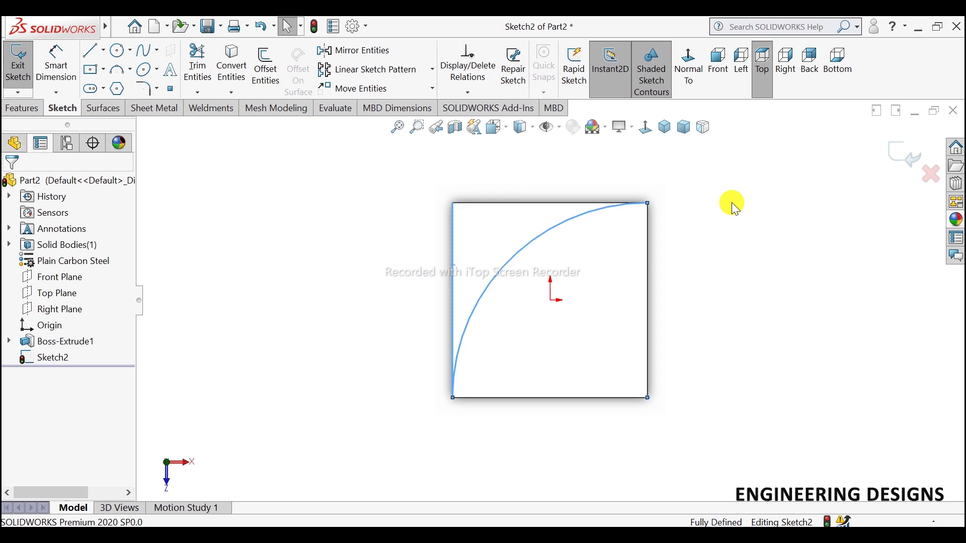
key(Delete)
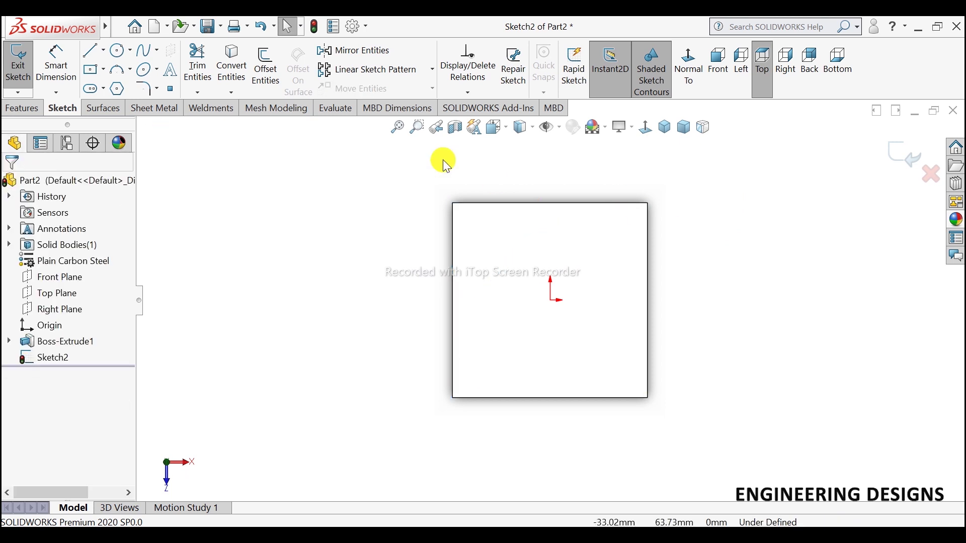
Draw a three-point arc from top-left to bottom-right corner, bulging toward the top-right.
click(119, 71)
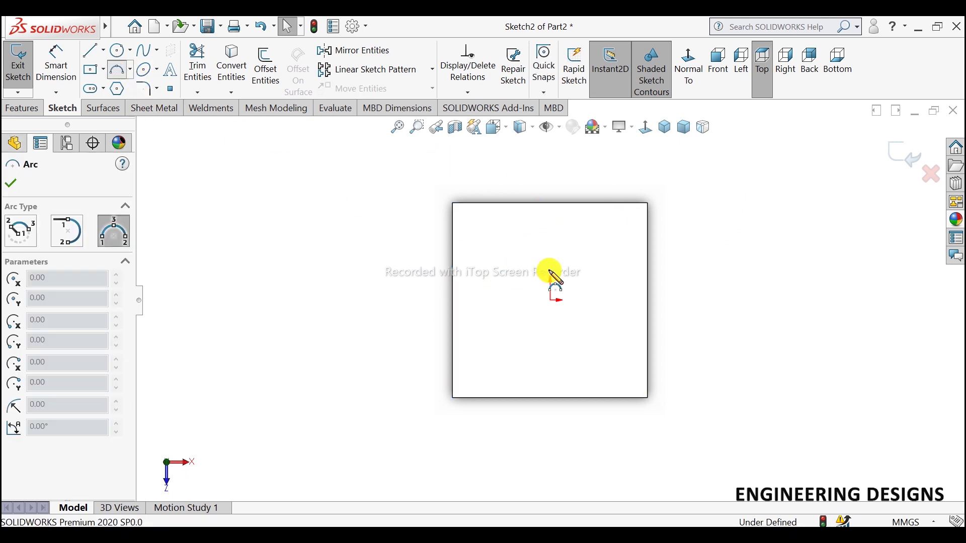
click(454, 203)
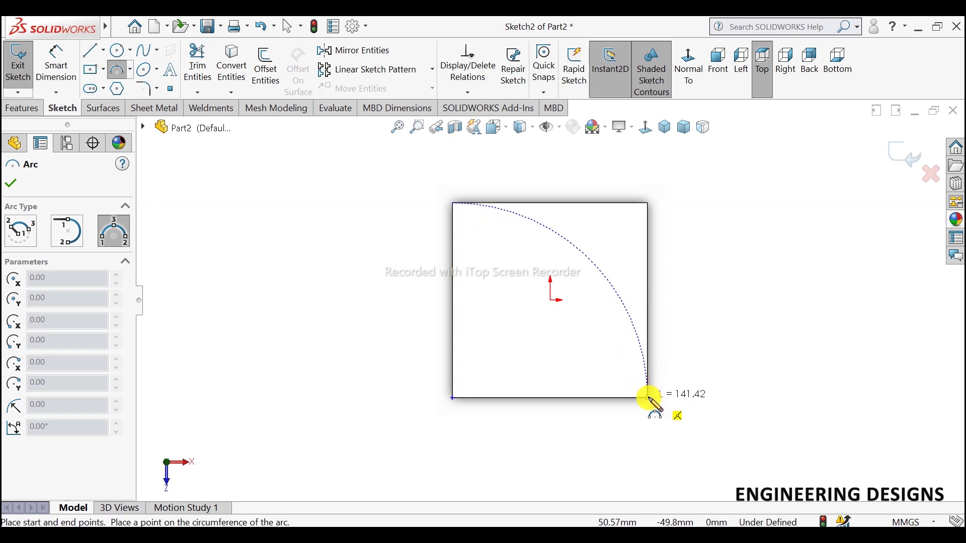
click(648, 398)
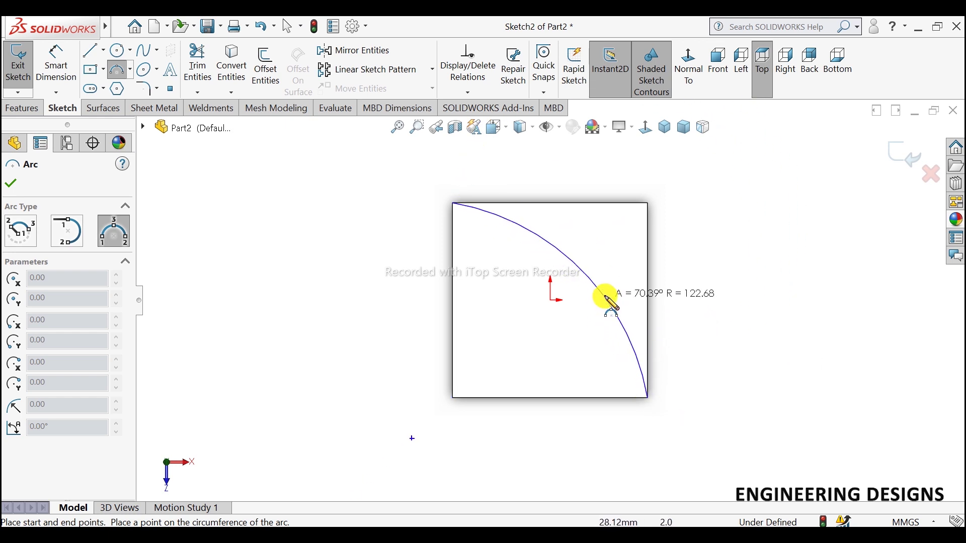
click(615, 291)
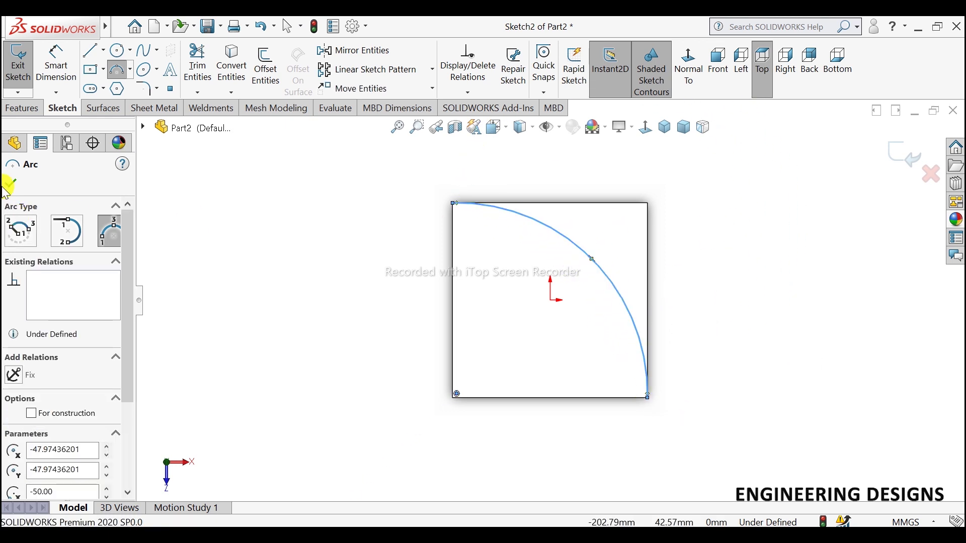
click(10, 183)
key(Escape)
Make the new arc tangent to the square's side edge and its top edge.
click(631, 302)
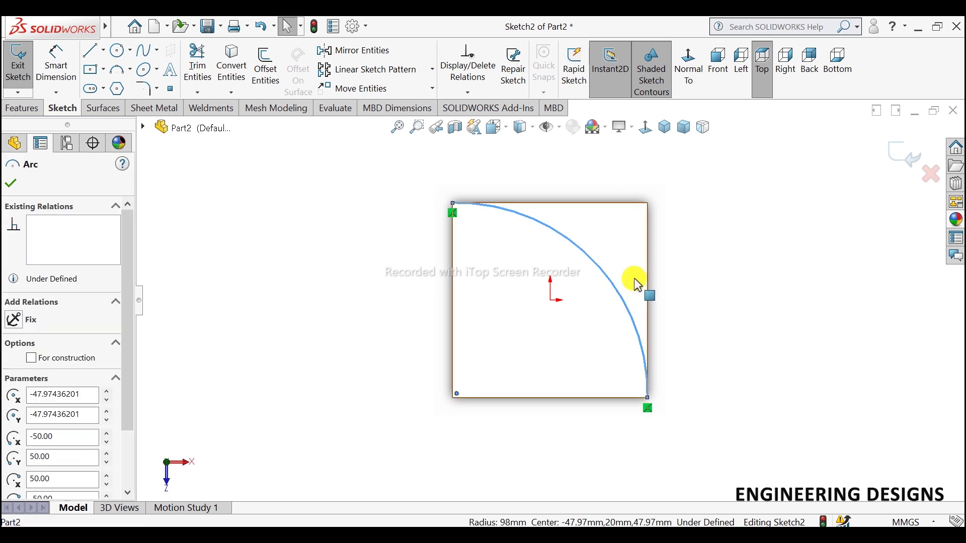
ctrl+click(647, 269)
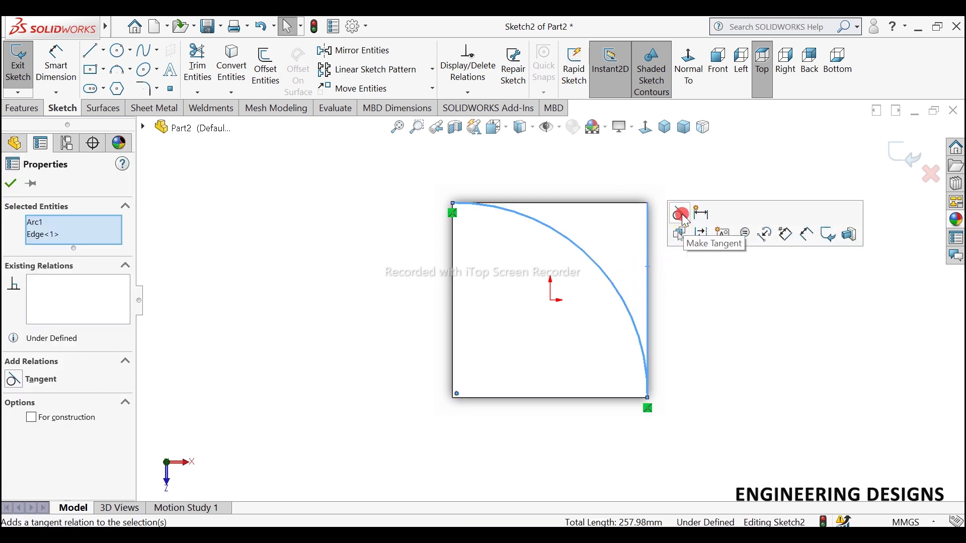
click(681, 211)
key(Escape)
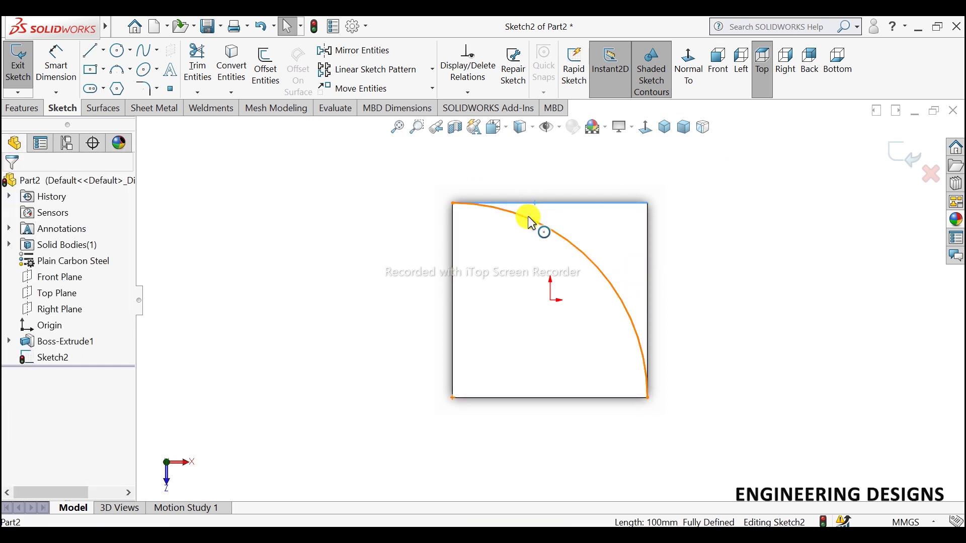
ctrl+click(528, 219)
click(558, 162)
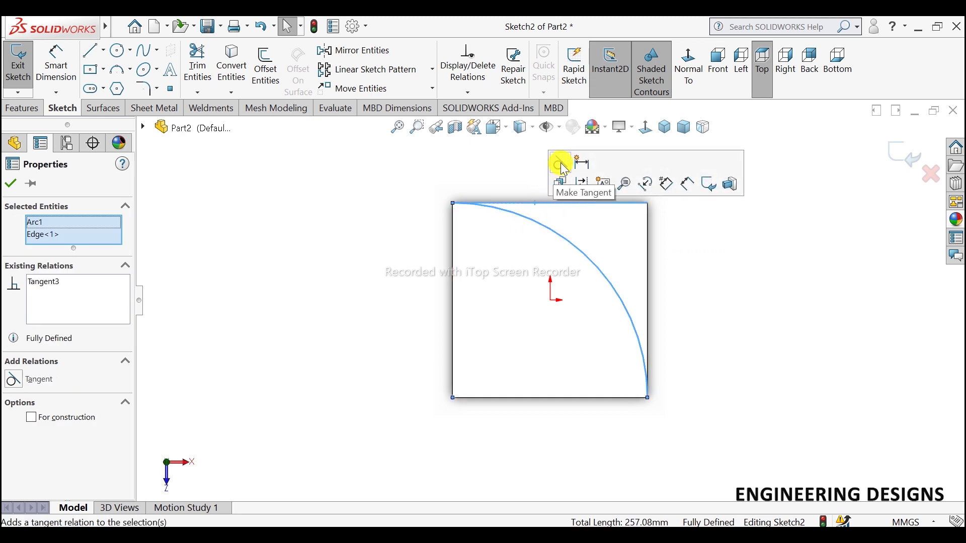
key(Escape)
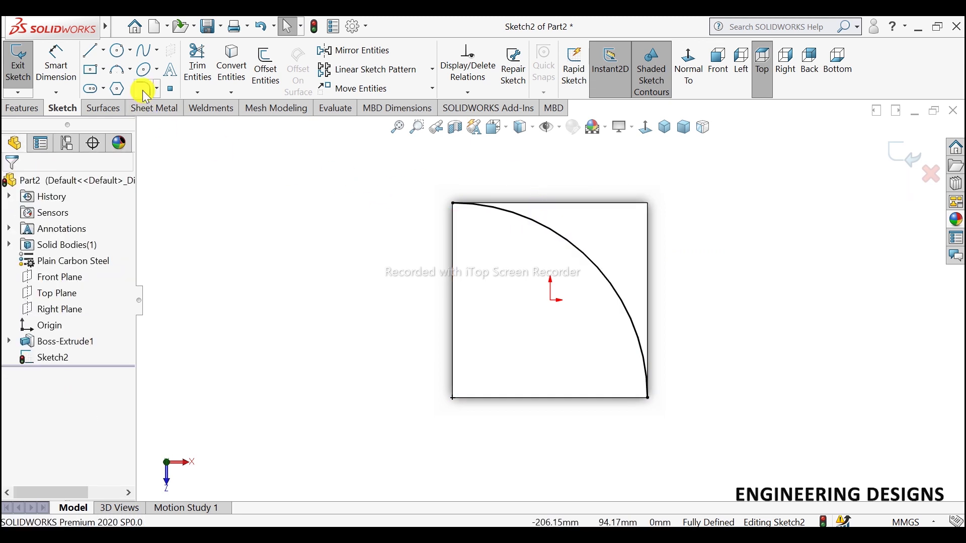
Convert the square's top and right edges into sketch lines.
click(593, 203)
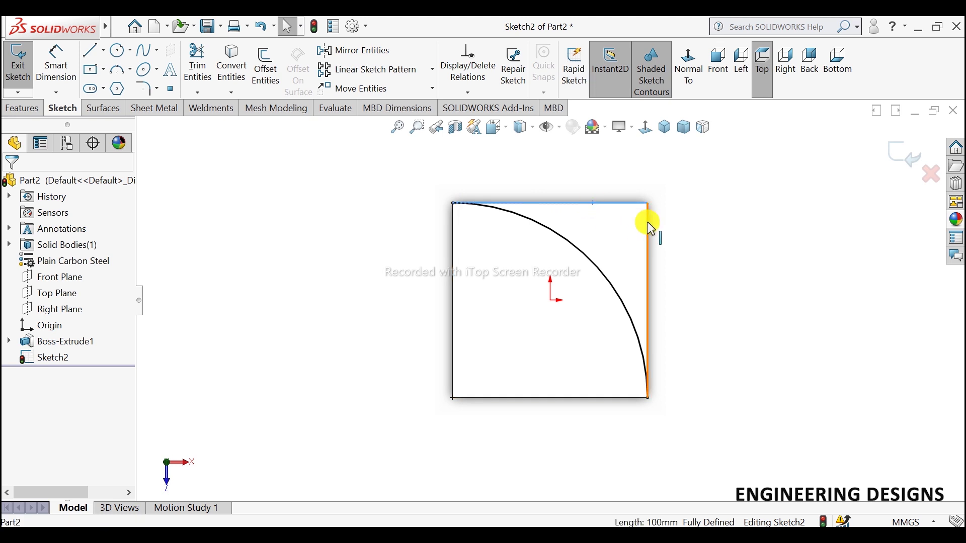
ctrl+click(648, 221)
click(231, 67)
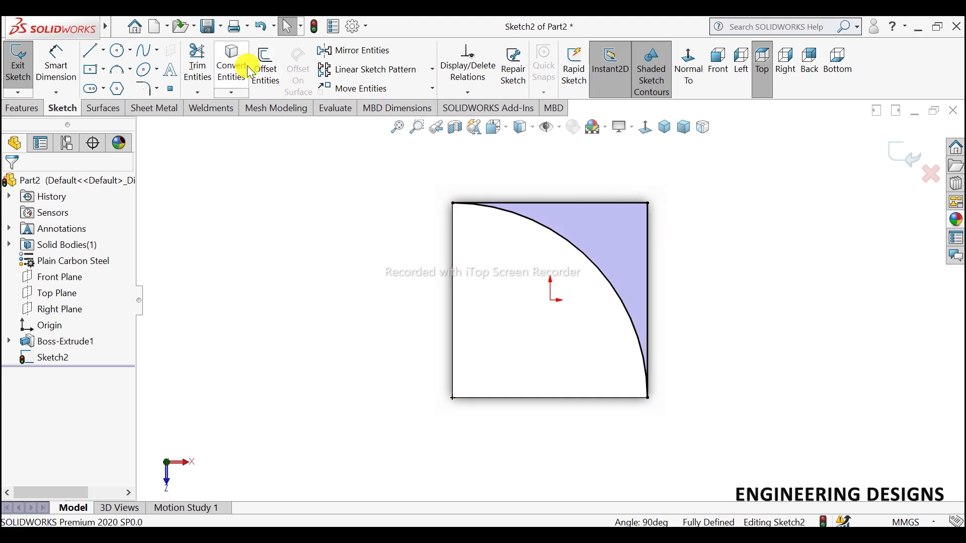
click(28, 108)
Extrude-cut the corner region beyond the arc with a Through All end condition.
click(214, 68)
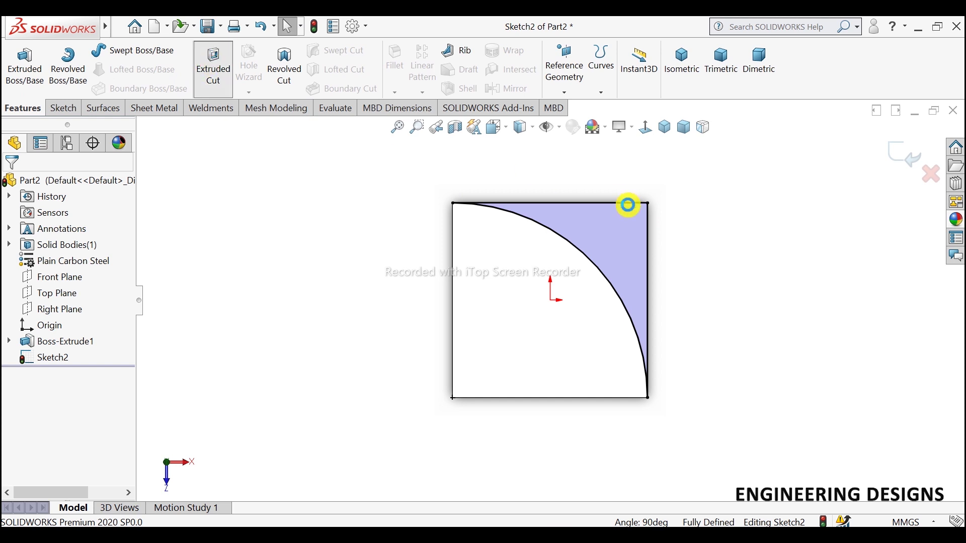
click(664, 127)
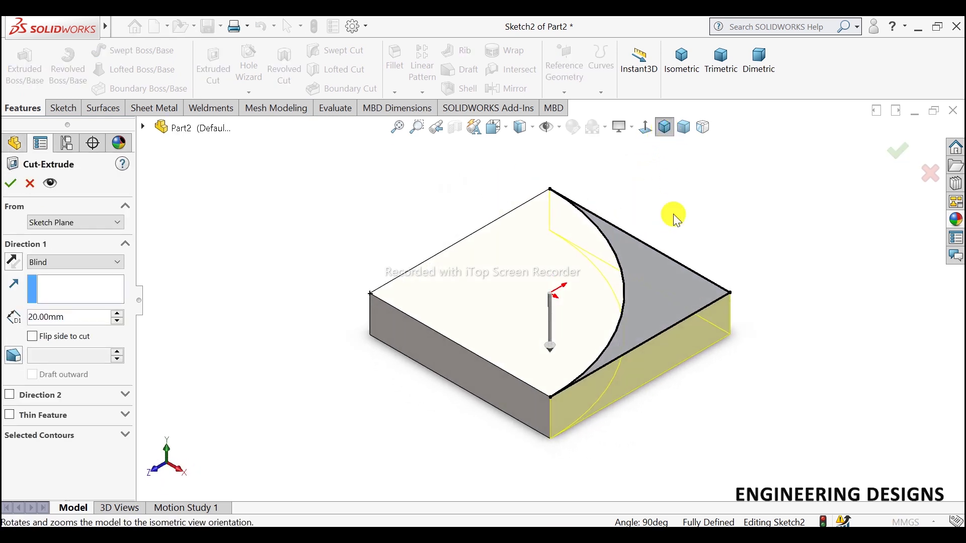
click(71, 262)
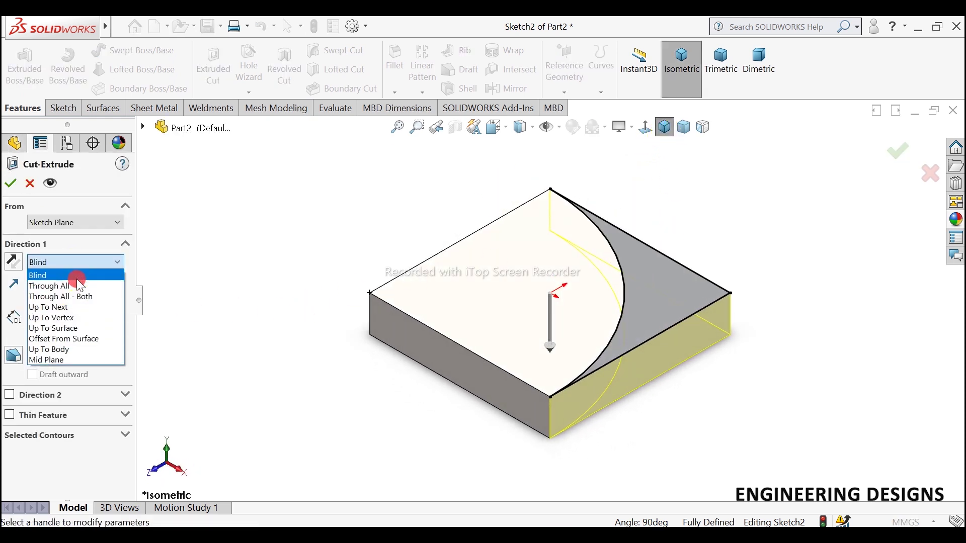
click(78, 280)
click(76, 262)
click(60, 286)
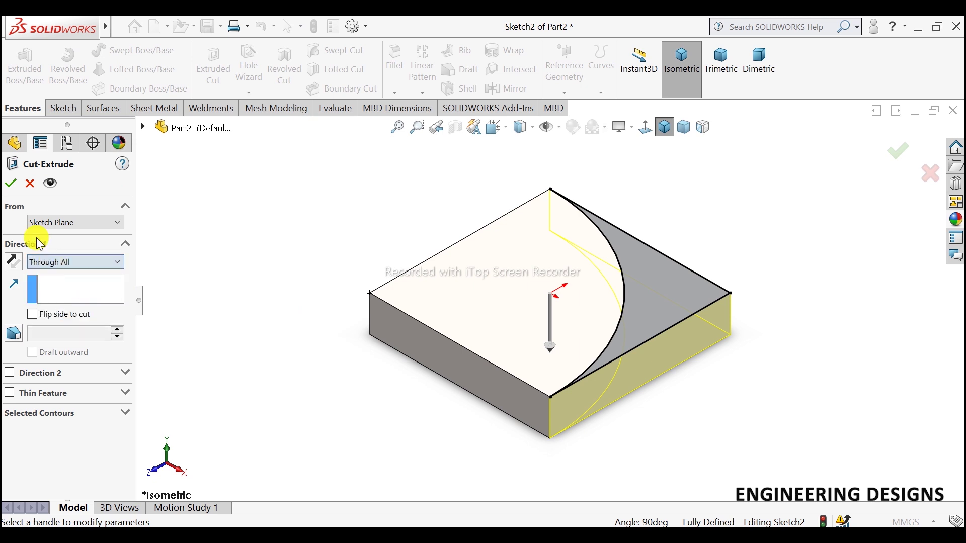
click(12, 182)
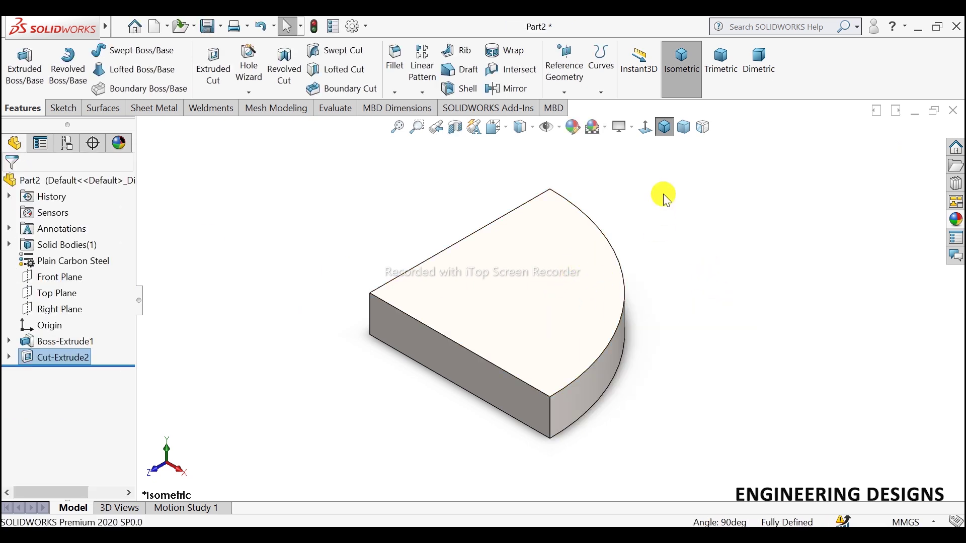
Compare trimetric, dimetric and isometric views, fit the part, and browse scene options.
click(714, 85)
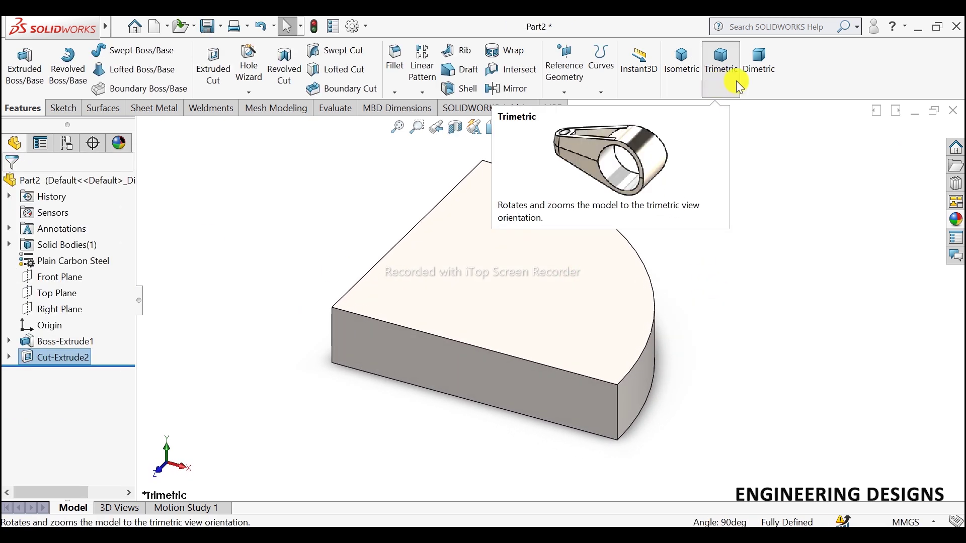
click(766, 68)
click(710, 73)
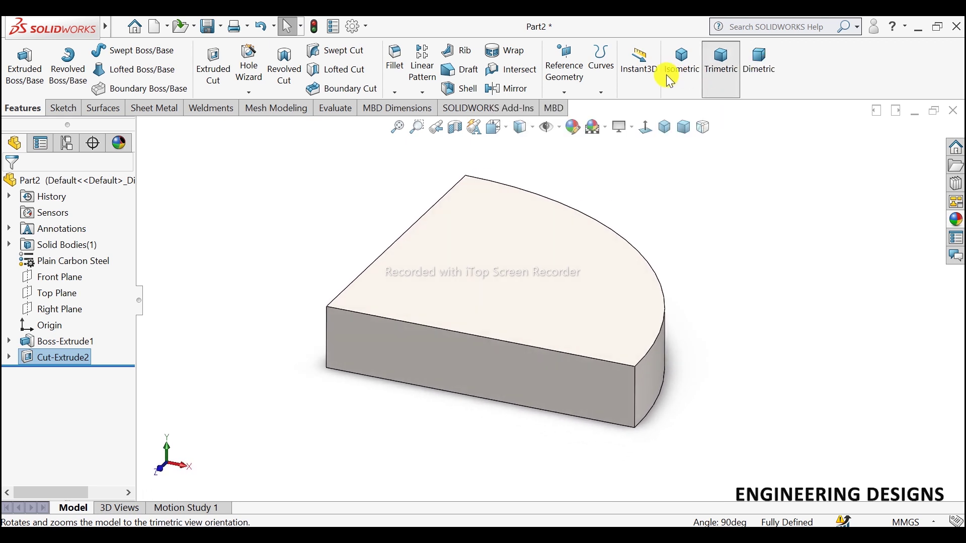
click(675, 73)
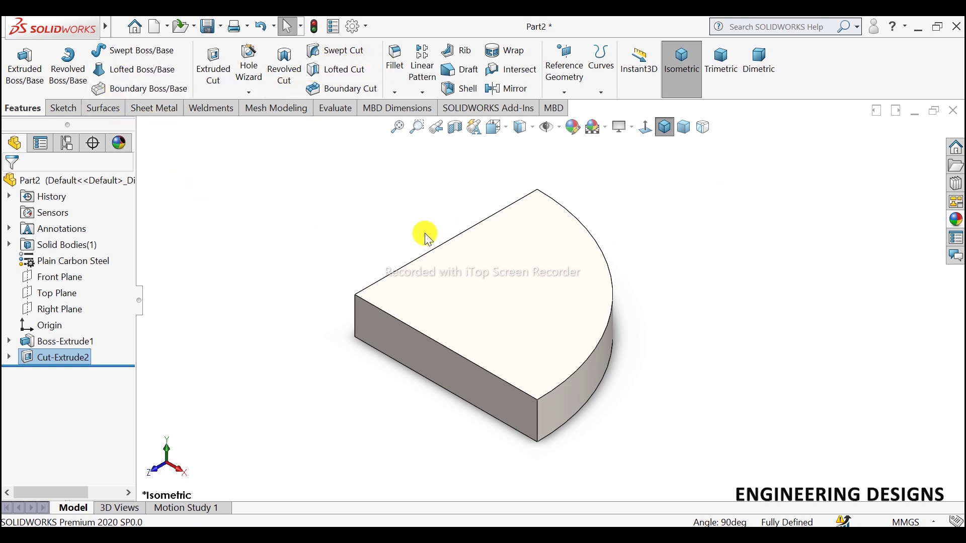
key(f)
scroll(561, 342, down, 2)
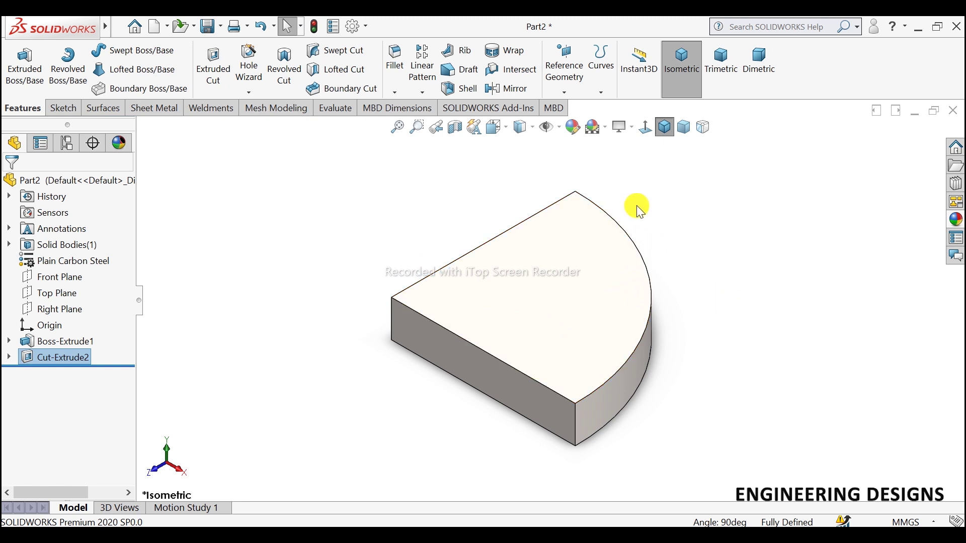
click(632, 126)
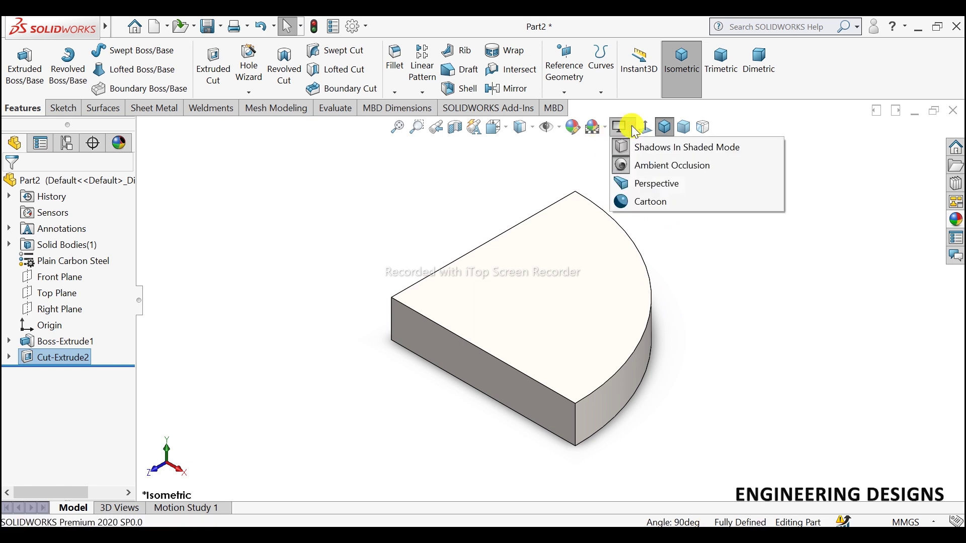
click(603, 126)
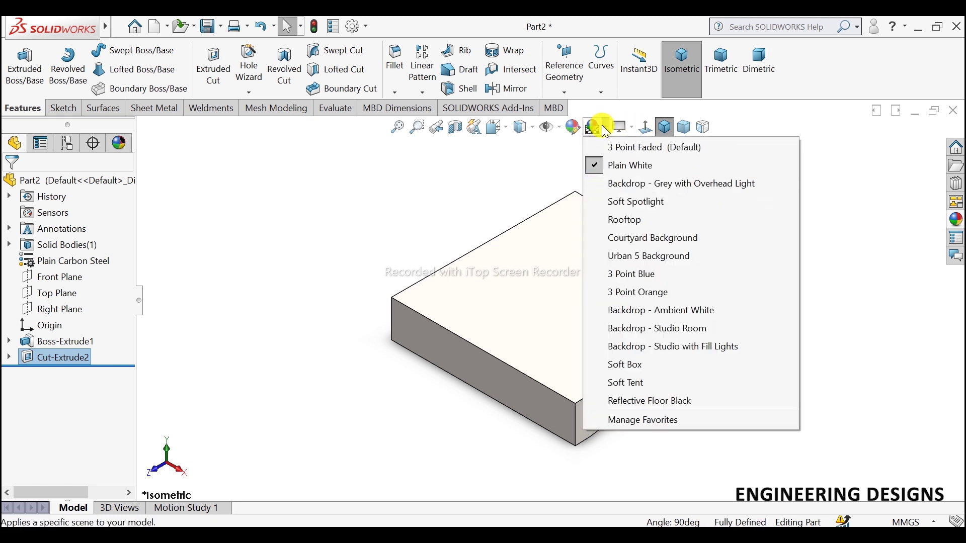
mouse_move(654, 147)
click(274, 221)
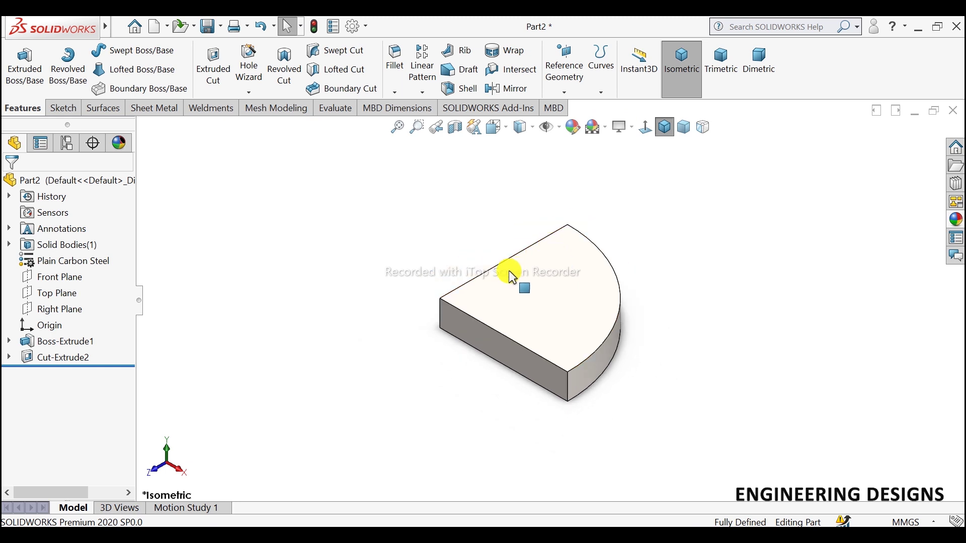
Settle on the trimetric view, zoom in on the part, and start a Fillet feature.
scroll(567, 345, down, 1)
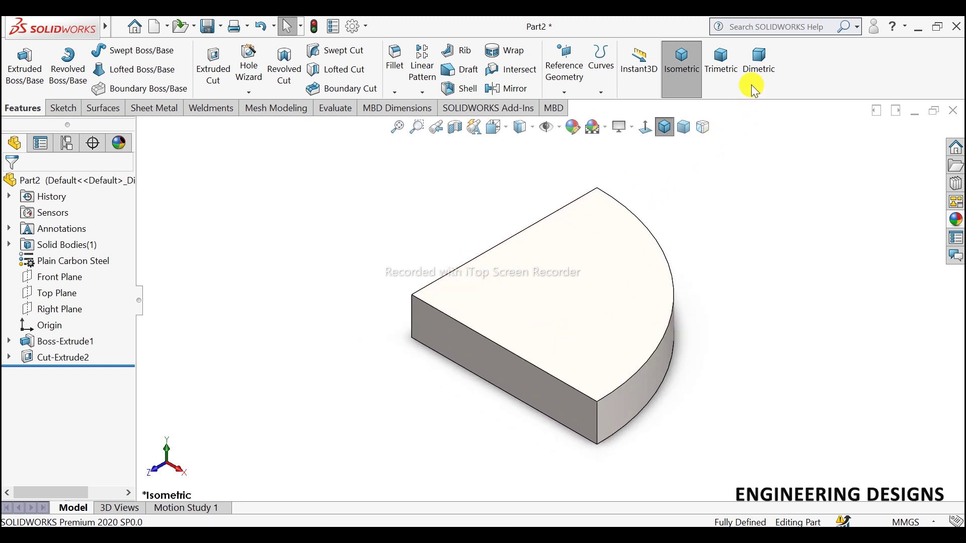
click(720, 65)
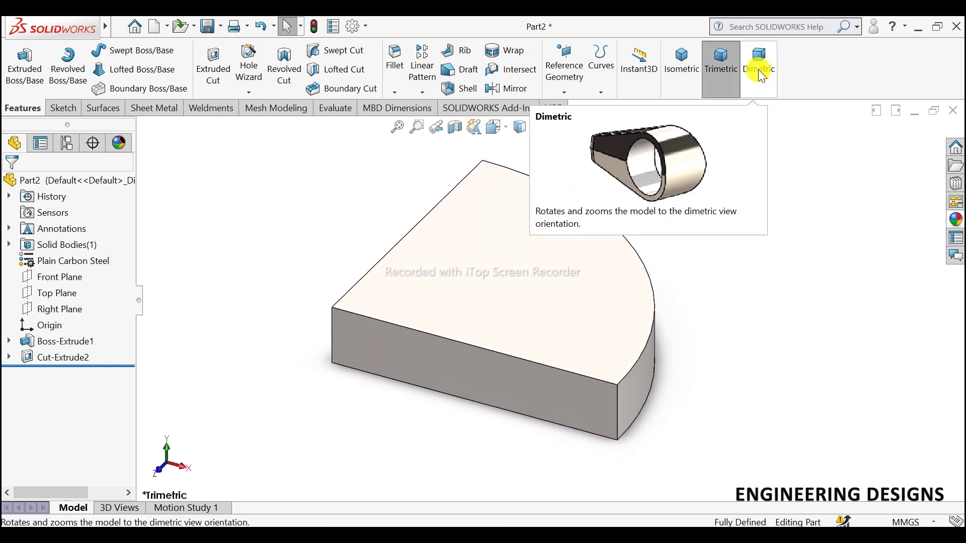
click(761, 68)
click(724, 65)
click(685, 71)
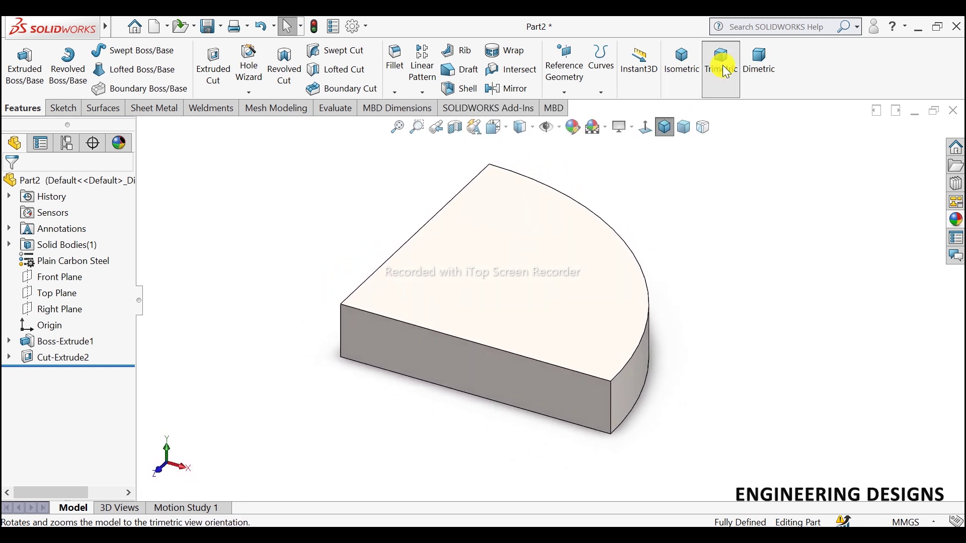
click(683, 64)
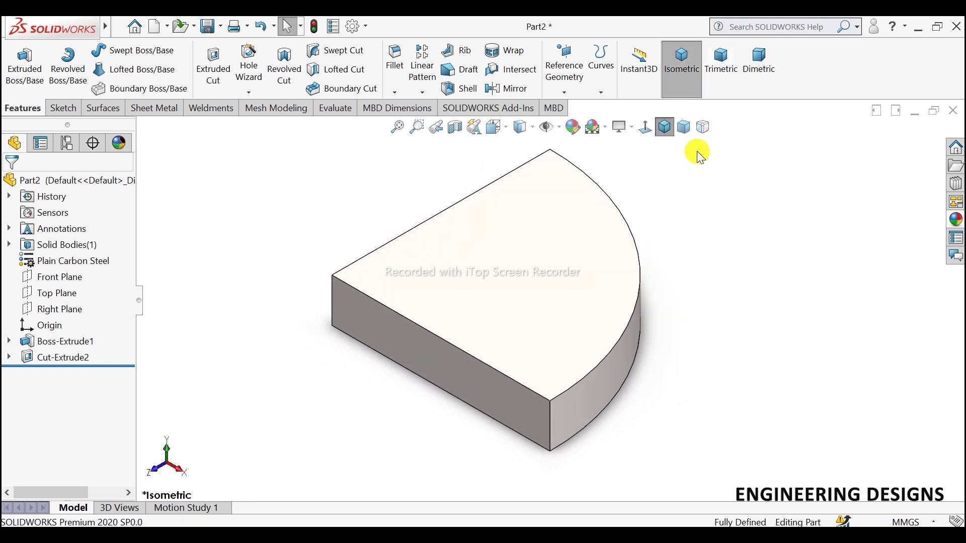
click(721, 75)
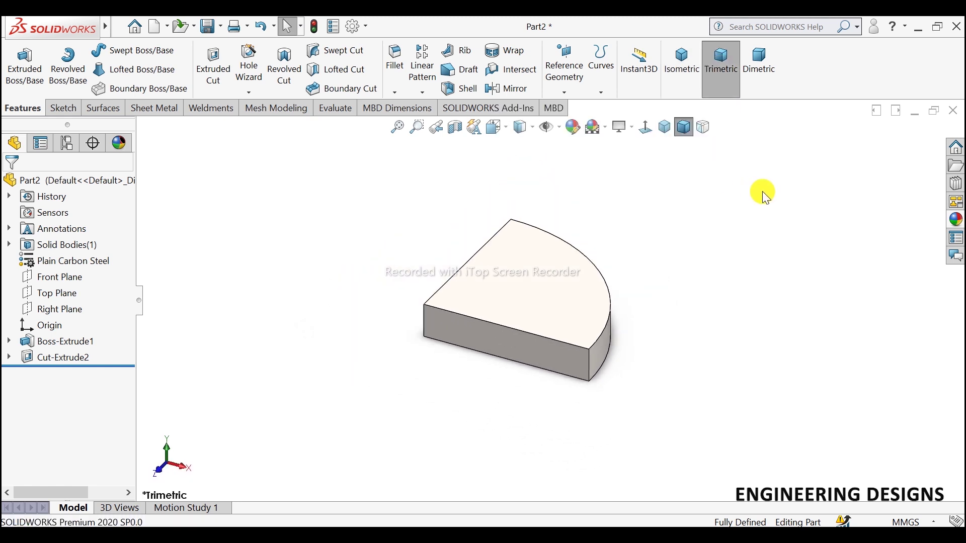
scroll(578, 232, down, 2)
scroll(551, 278, down, 1)
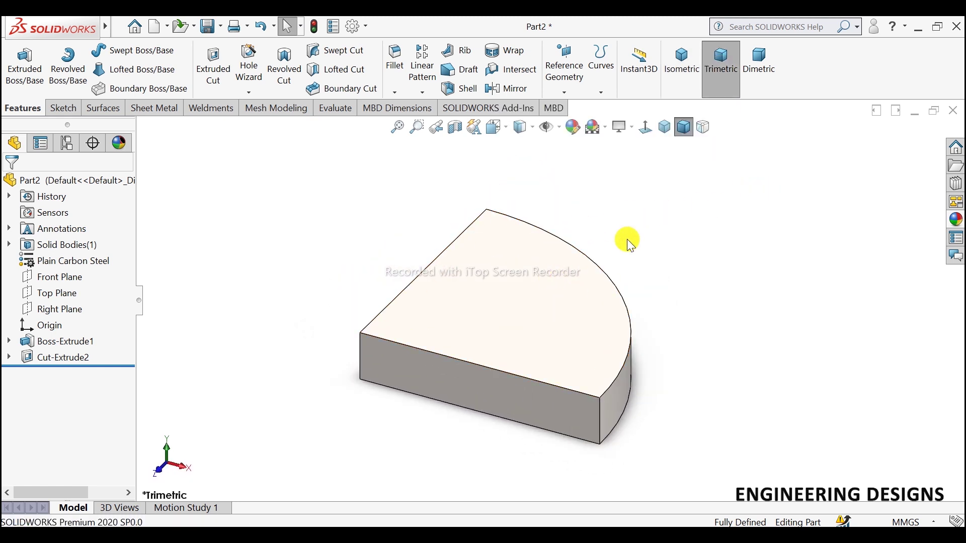
scroll(572, 274, down, 1)
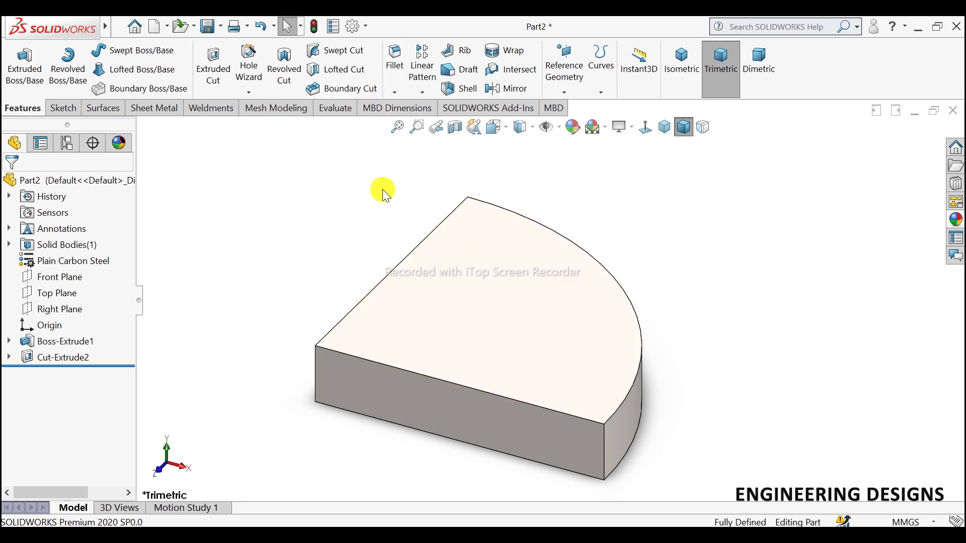
click(396, 60)
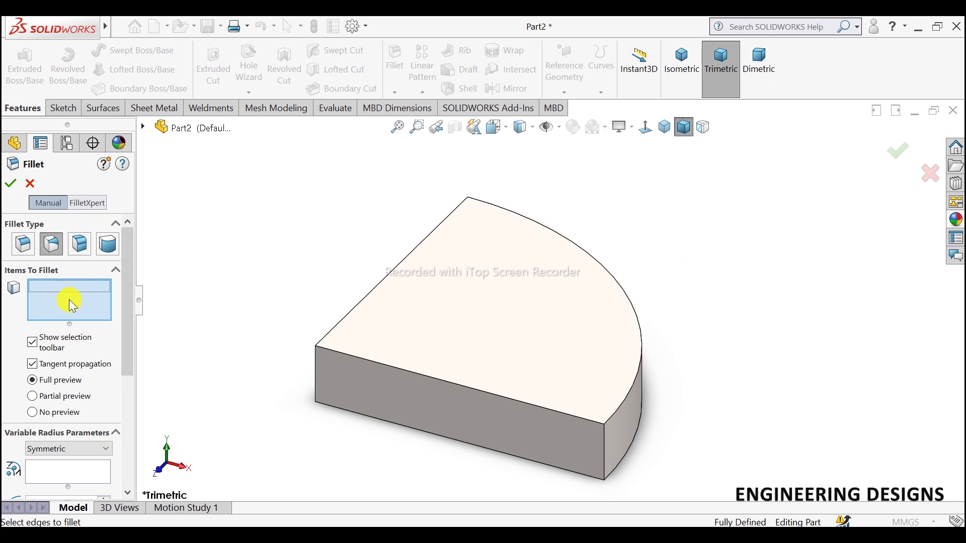
Fillet the curved top edge with variable radius: 2 mm at the front end, 10 mm at the far end.
click(646, 342)
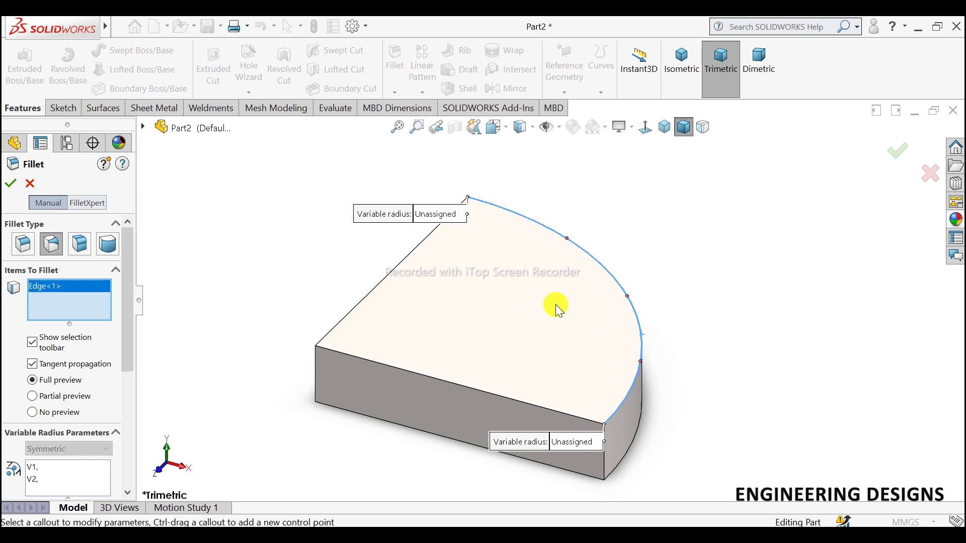
drag(564, 452, 798, 399)
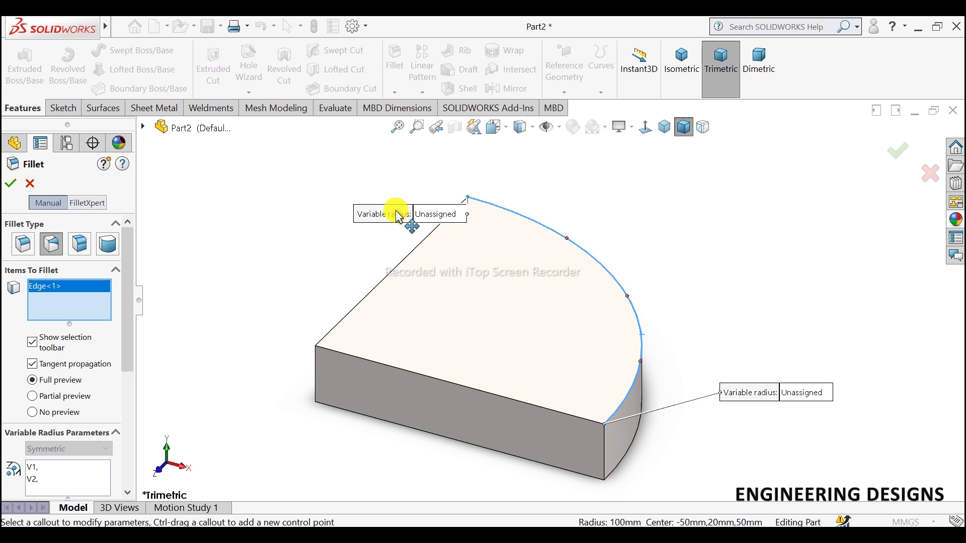
drag(401, 225, 274, 204)
click(800, 393)
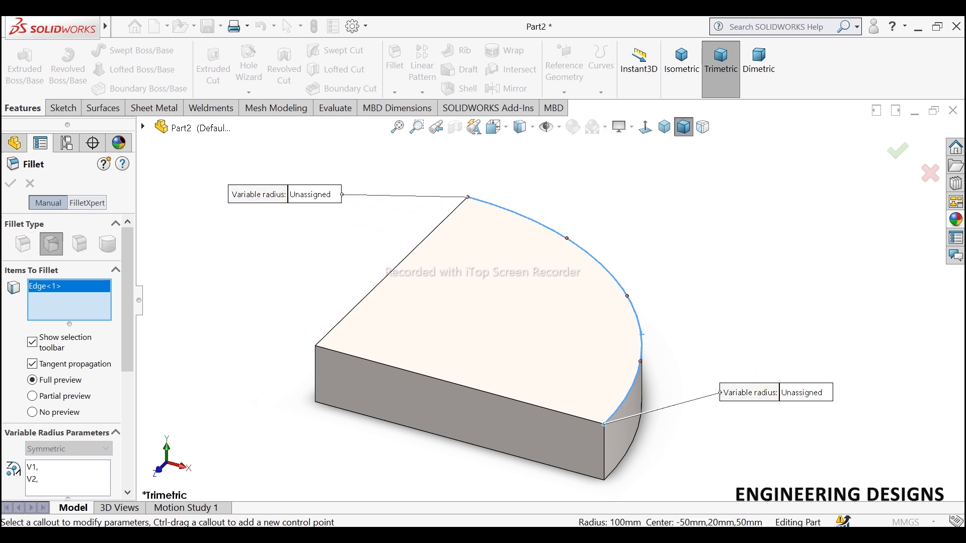
text(2)
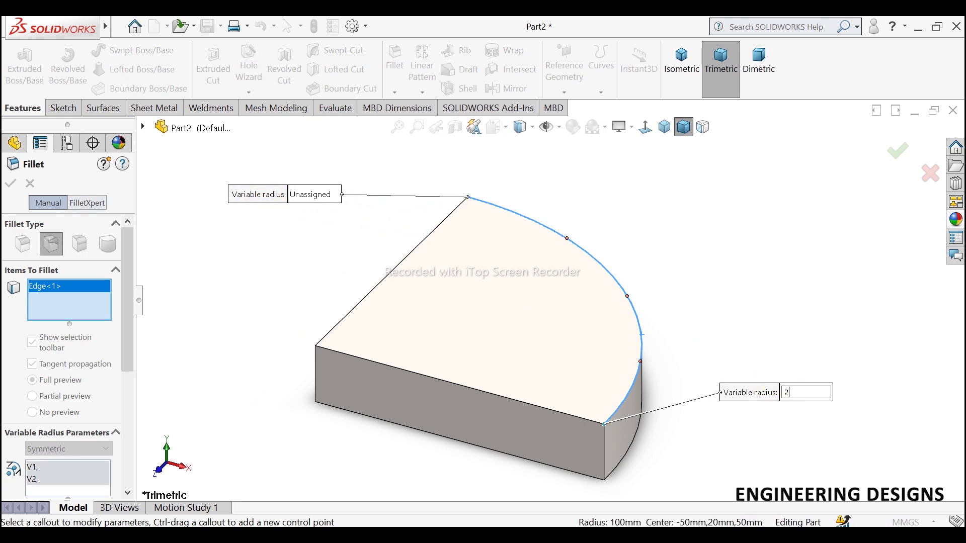
key(Return)
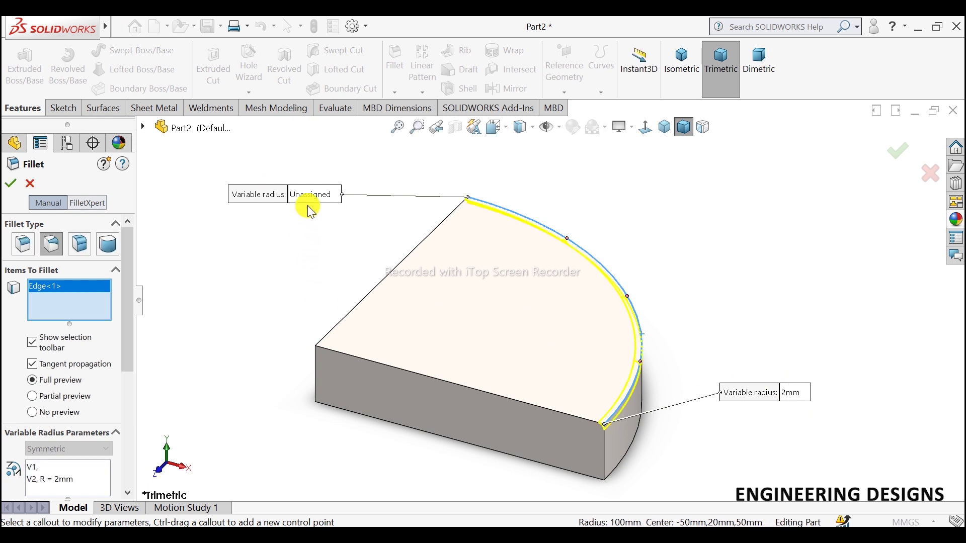
click(308, 195)
text(10)
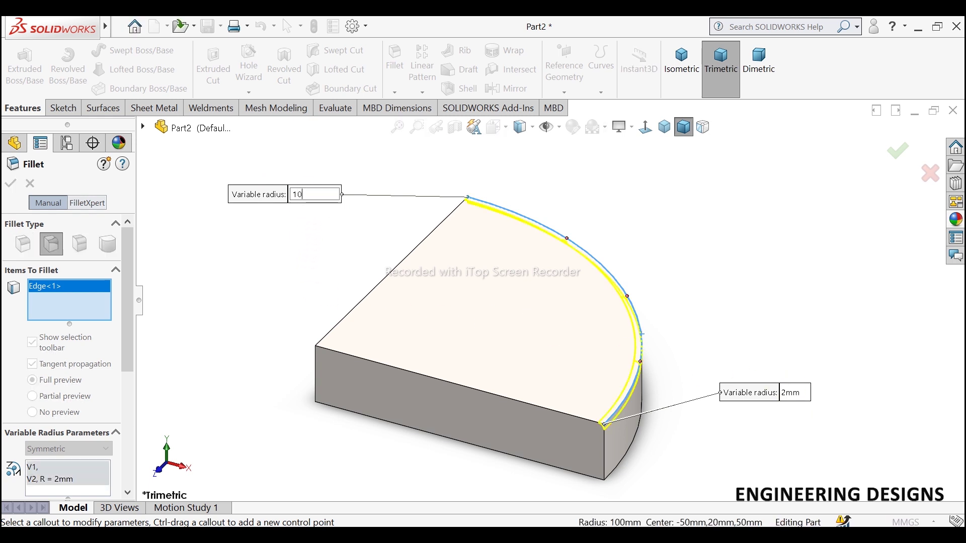
key(Return)
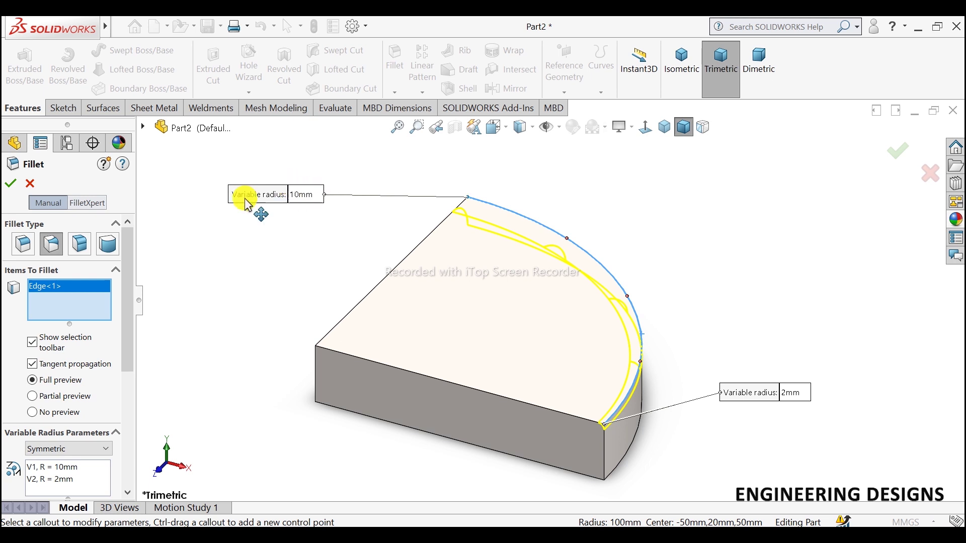
click(10, 184)
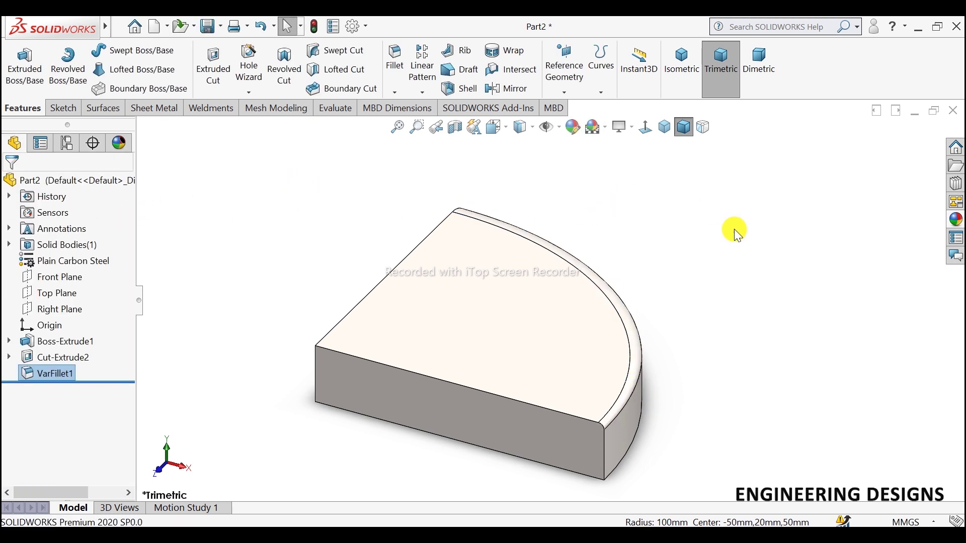
Reorient the model to a lower isometric view and pick the fillet face for appearance editing.
click(750, 81)
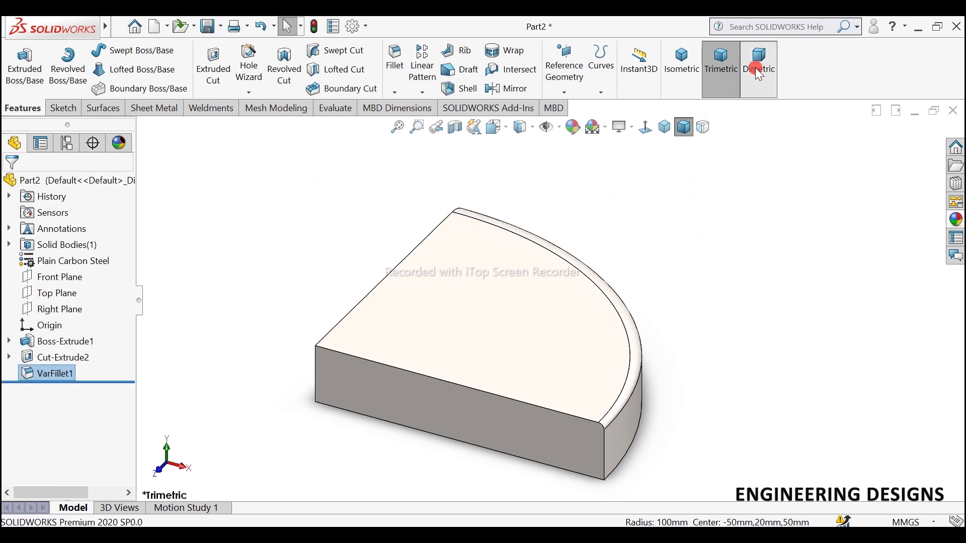
click(682, 80)
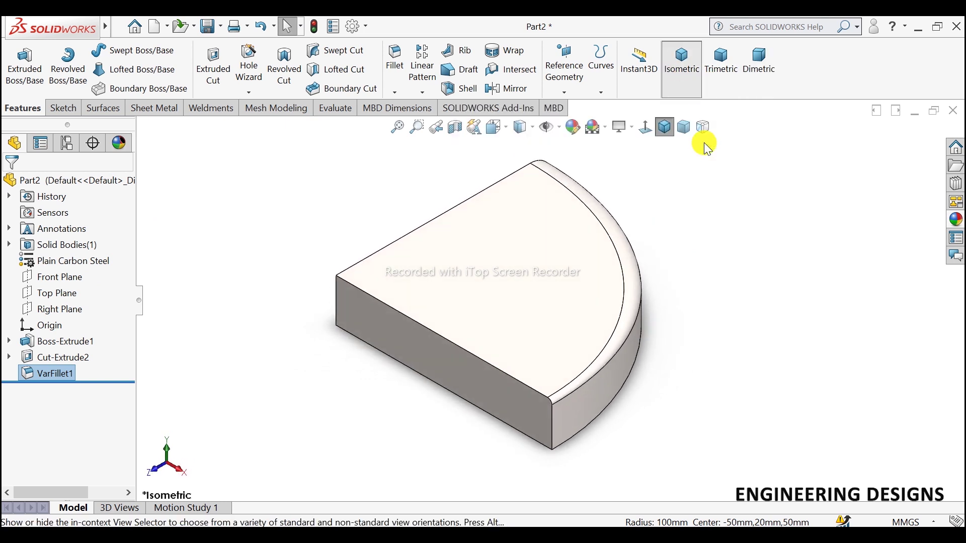
mouse_move(623, 223)
middle_down()
mouse_move(597, 237)
mouse_move(658, 218)
mouse_move(662, 228)
mouse_move(692, 222)
mouse_move(630, 214)
mouse_move(641, 188)
mouse_move(644, 226)
mouse_move(647, 209)
mouse_move(554, 252)
middle_up()
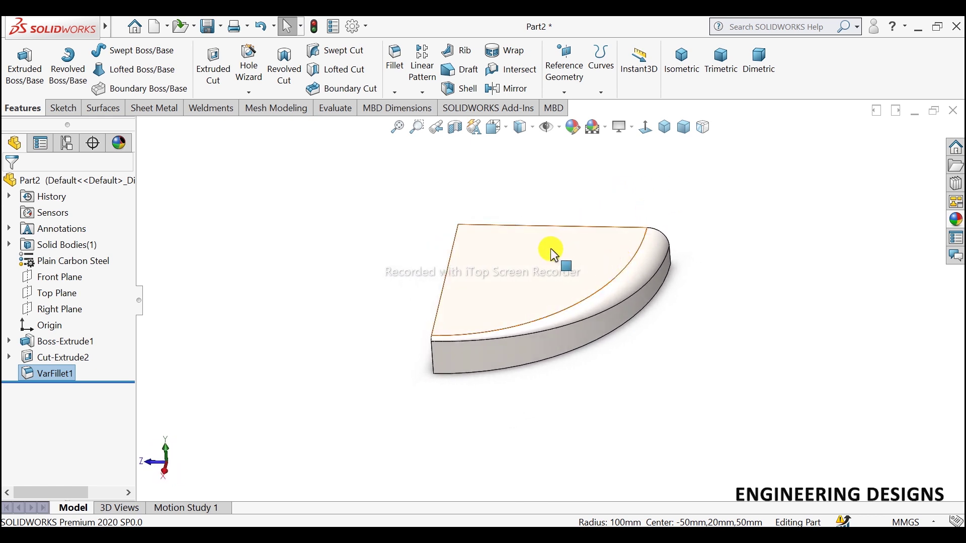
scroll(550, 246, down, 2)
scroll(551, 246, down, 2)
click(686, 279)
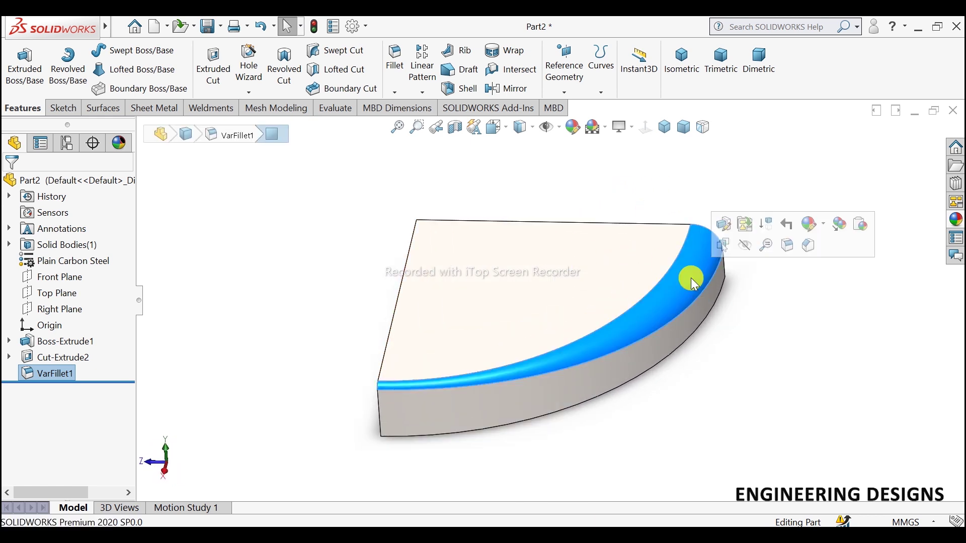
click(574, 129)
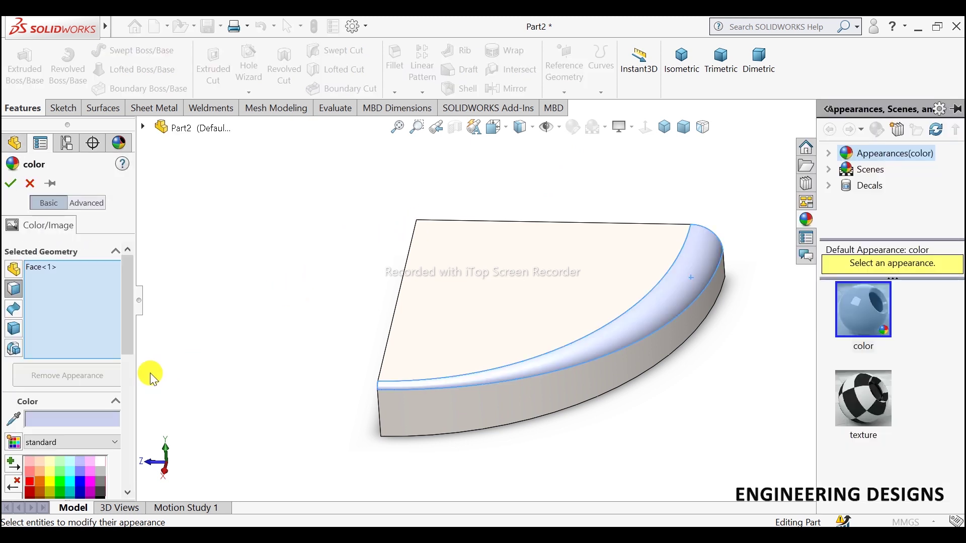
Apply bright green from the colour spectrum to the fillet face and confirm the appearance.
scroll(127, 352, down, 3)
click(66, 391)
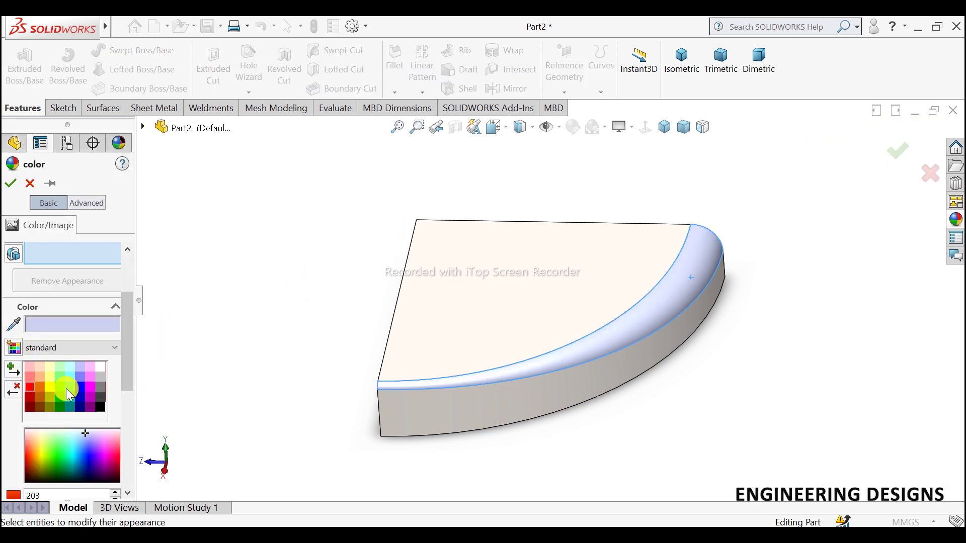
click(62, 386)
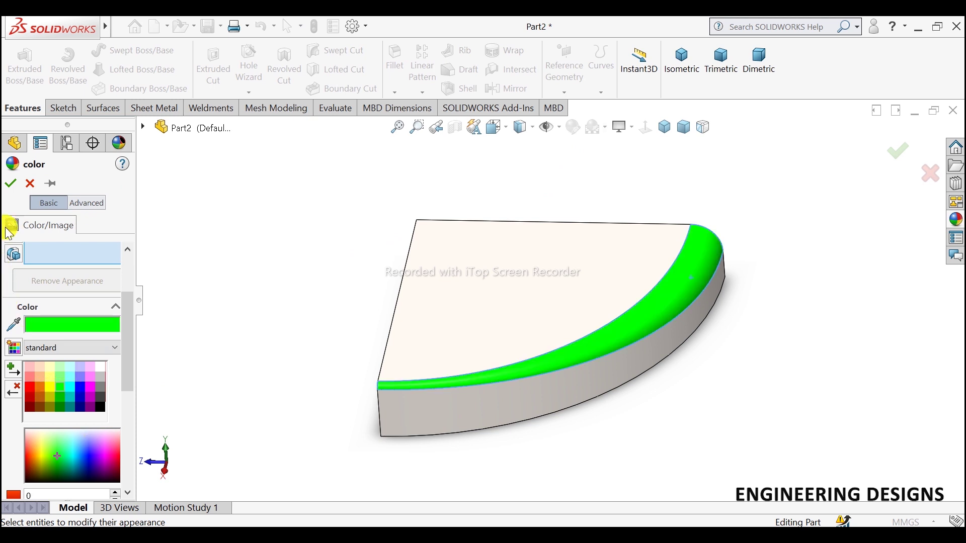
click(9, 184)
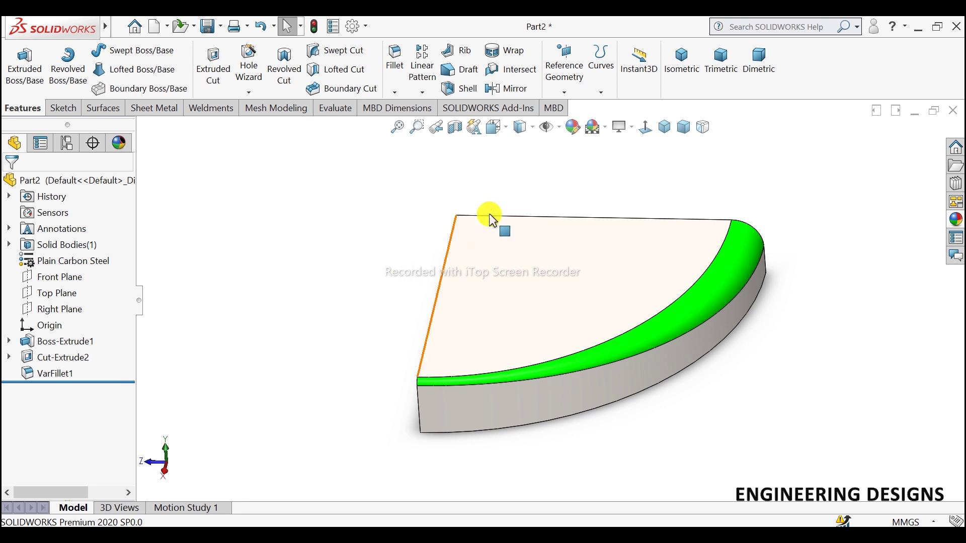
click(520, 127)
click(524, 150)
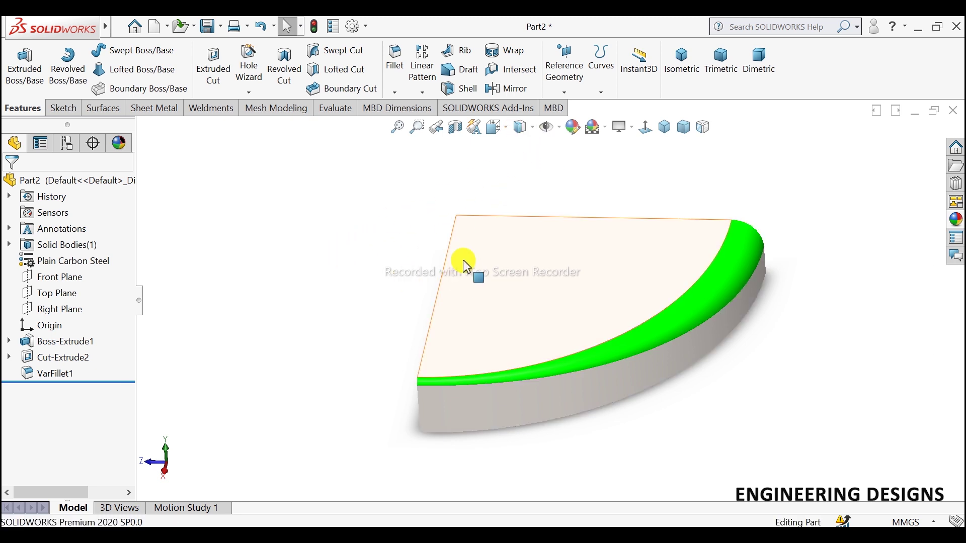
click(521, 130)
click(521, 149)
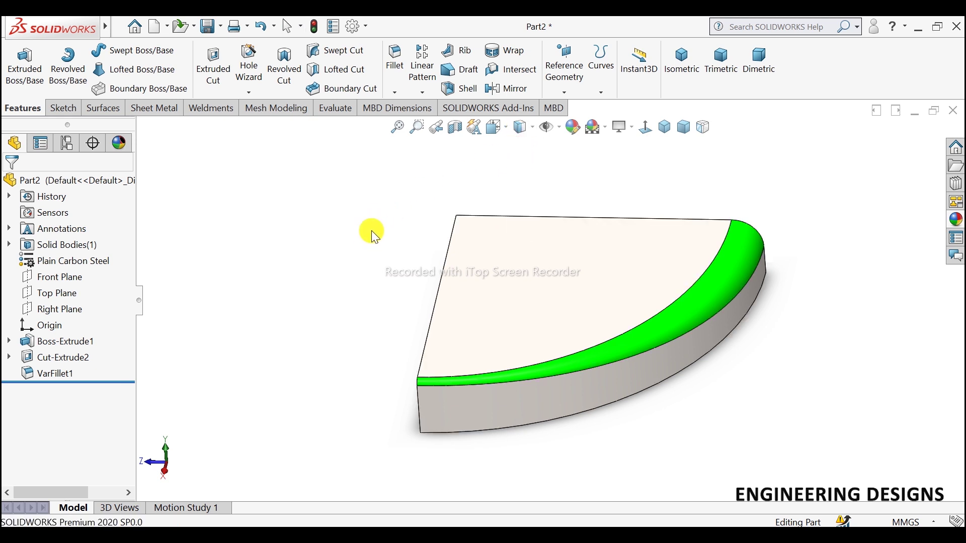
click(694, 78)
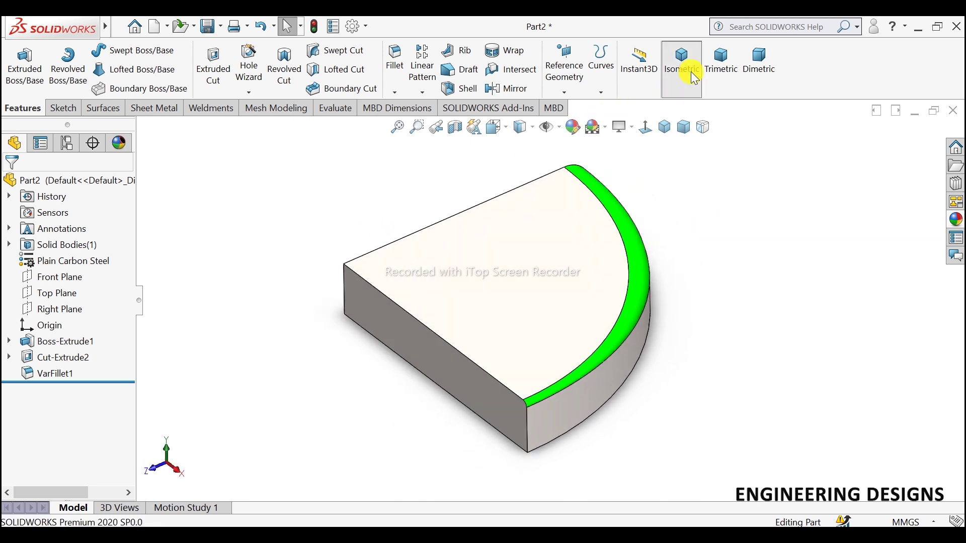
click(738, 69)
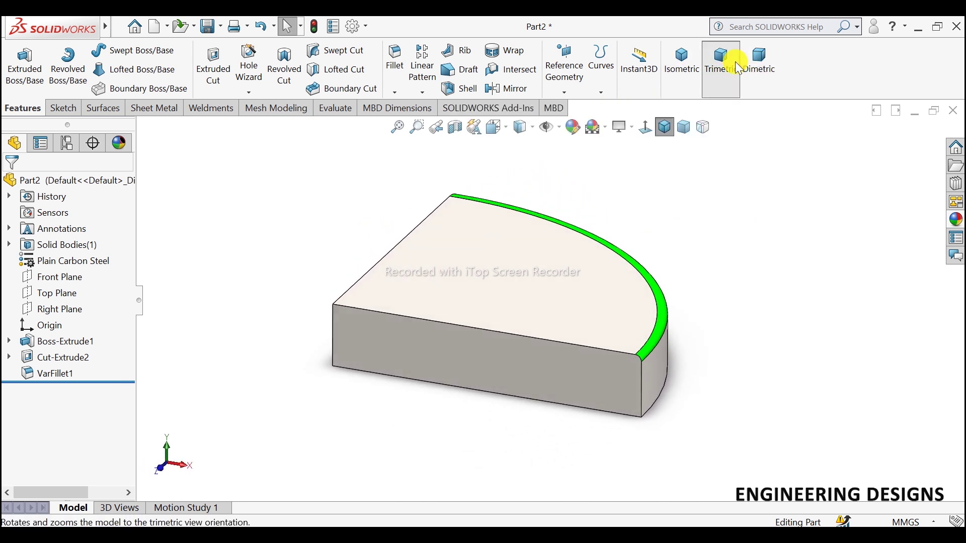
click(721, 63)
click(683, 63)
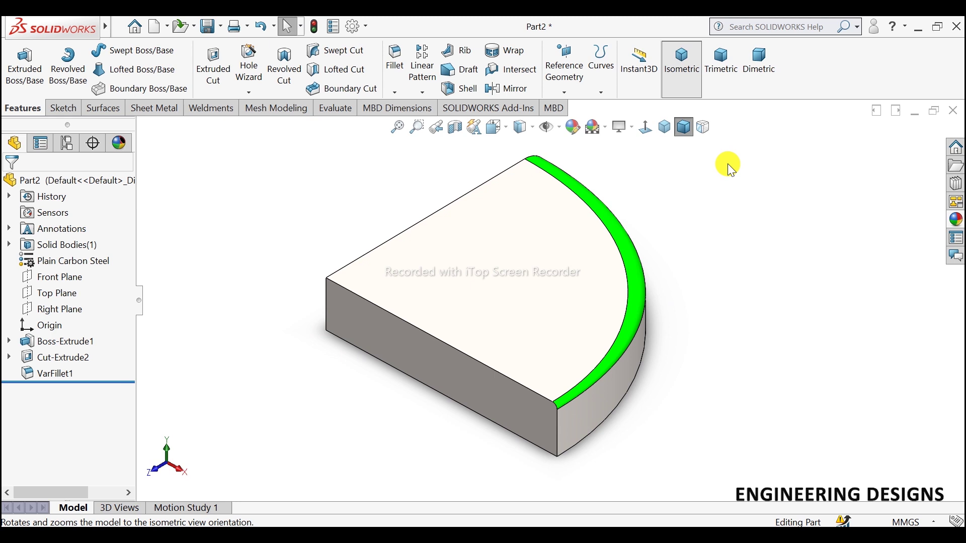
click(705, 128)
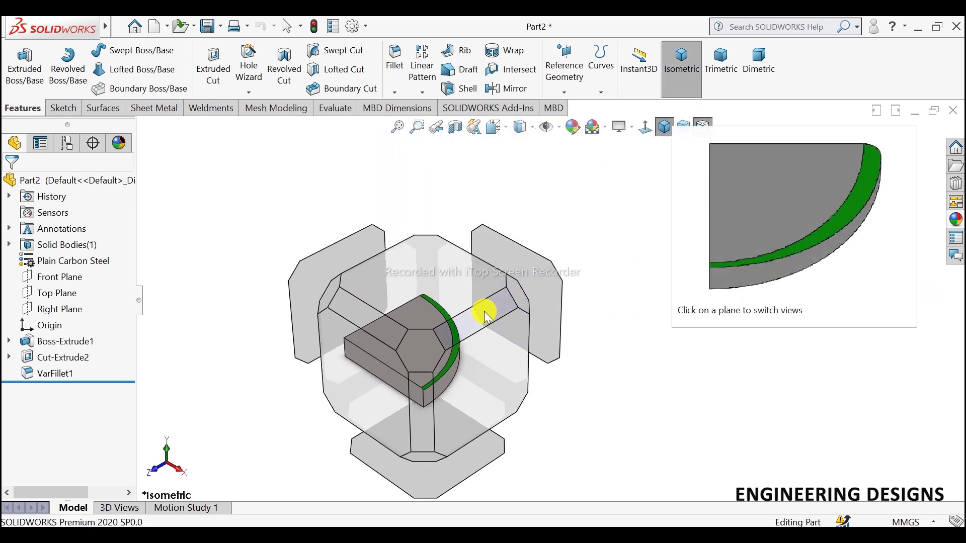
click(515, 295)
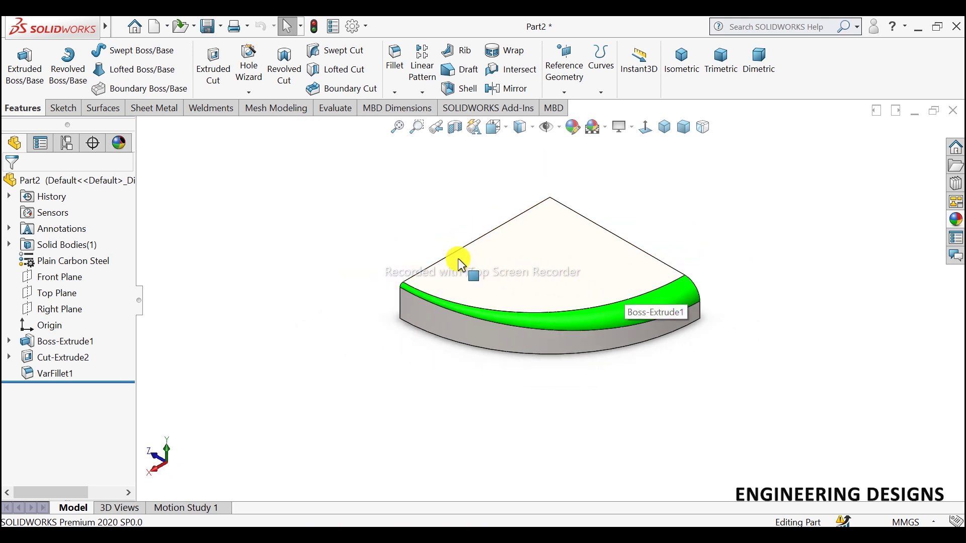